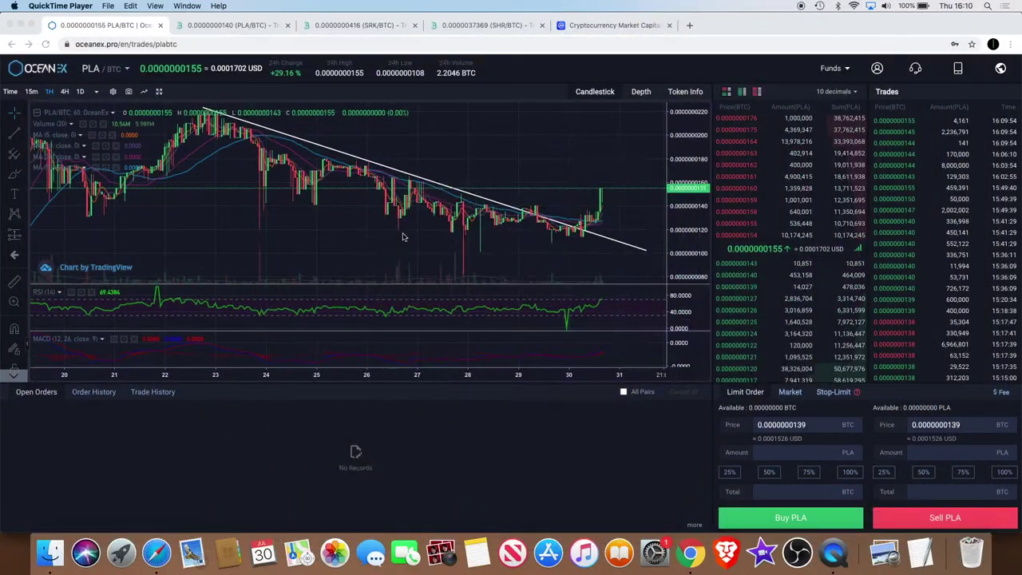
Step: Zoom out and pan right to show more PLA/BTC hourly history around the white trendline
{"action": "scroll", "coordinate": [403, 236], "scroll_direction": "down", "scroll_amount": 2}
{"action": "scroll", "coordinate": [404, 236], "scroll_direction": "down", "scroll_amount": 2}
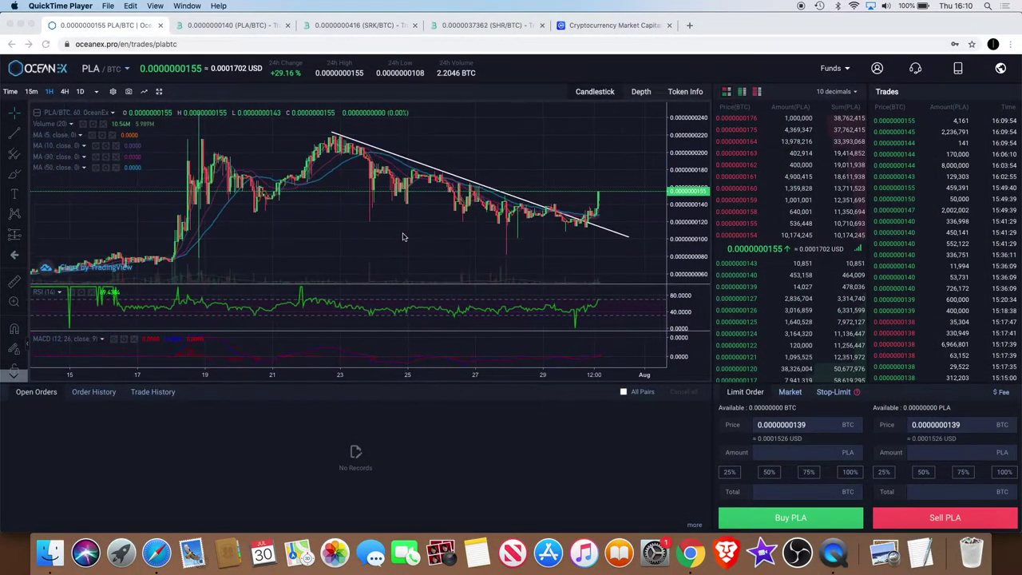
{"action": "scroll", "coordinate": [403, 237], "scroll_direction": "right", "scroll_amount": 3}
{"action": "scroll", "coordinate": [403, 236], "scroll_direction": "right", "scroll_amount": 2}
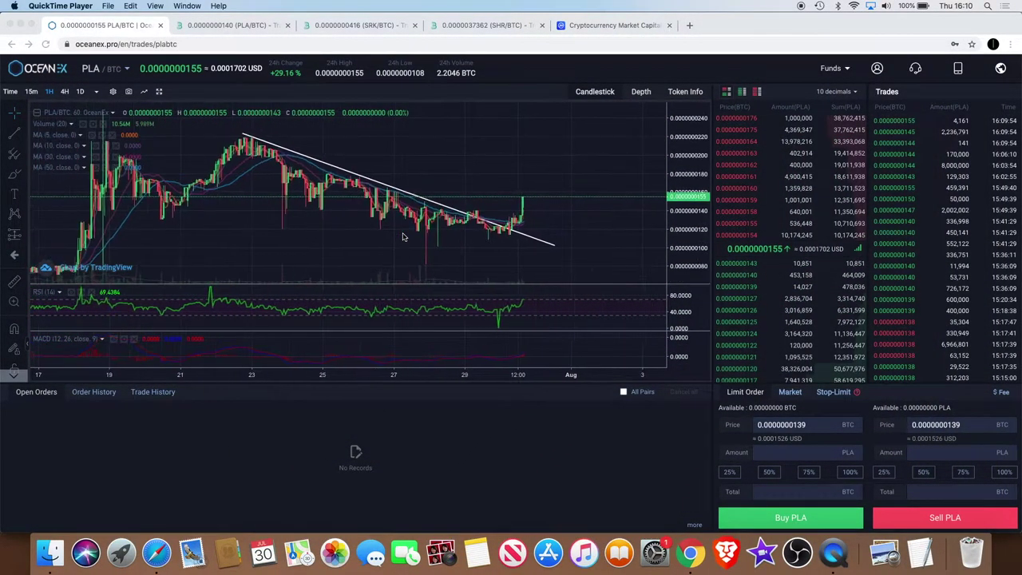
{"action": "left_click", "coordinate": [553, 248]}
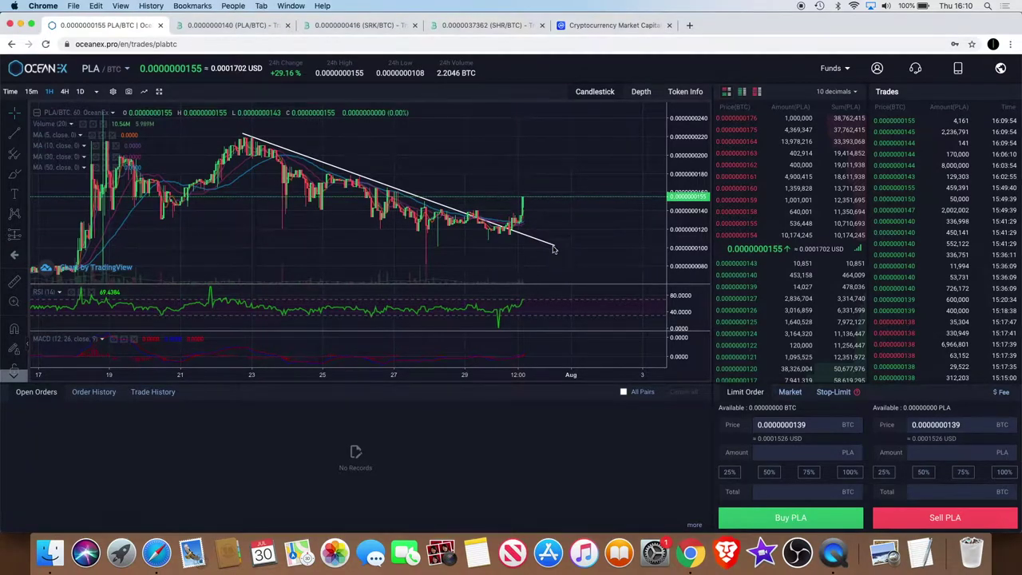
Step: Anchor the trendline's start on the 22 July peak and nudge its end slightly left
{"action": "left_click", "coordinate": [558, 237]}
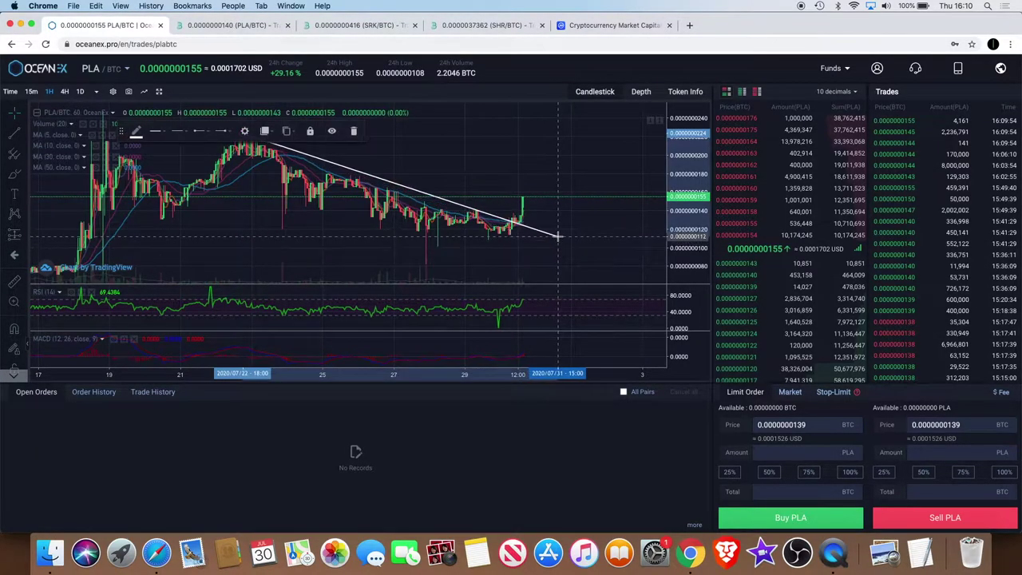
{"action": "scroll", "coordinate": [557, 237], "scroll_direction": "down", "scroll_amount": 3}
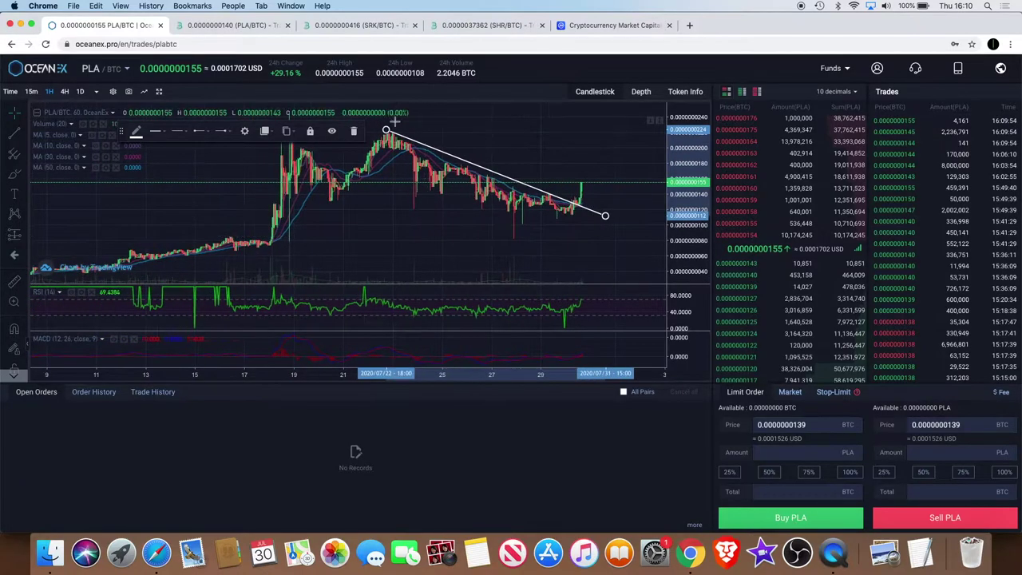
{"action": "left_click_drag", "start_coordinate": [385, 134], "coordinate": [376, 128]}
{"action": "scroll", "coordinate": [519, 205], "scroll_direction": "up", "scroll_amount": 3}
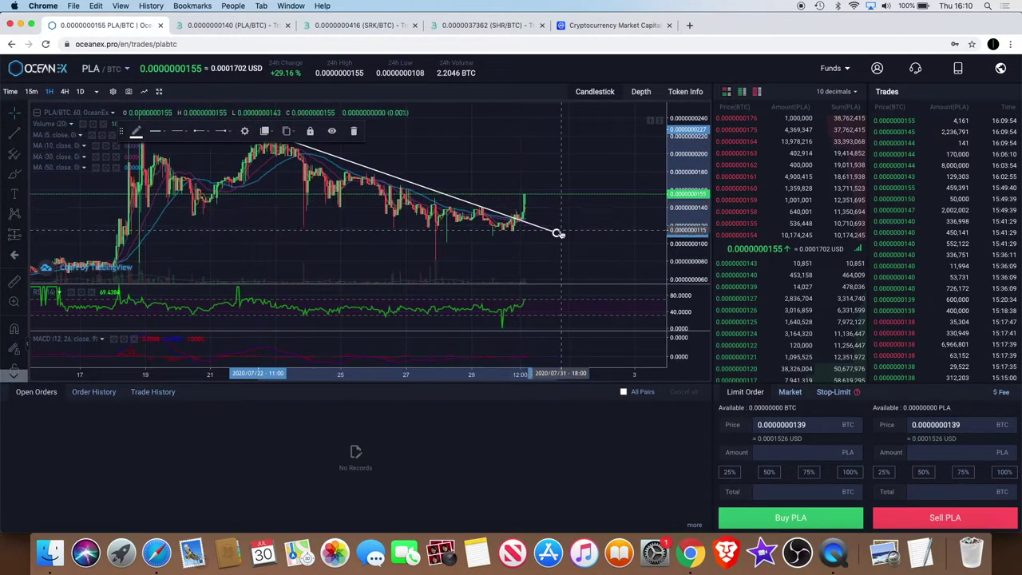
{"action": "left_click_drag", "start_coordinate": [557, 236], "coordinate": [553, 236]}
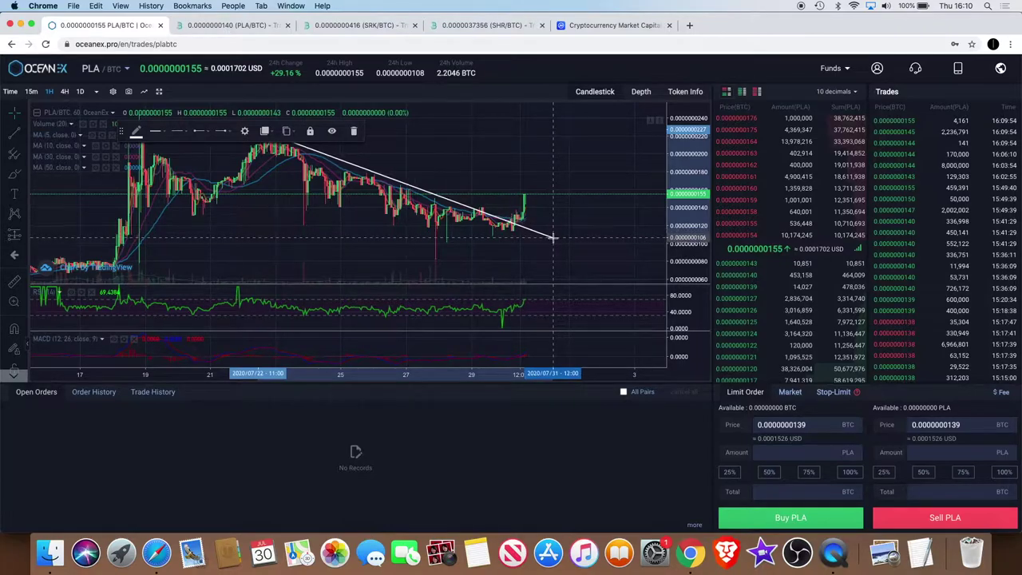
Step: Zoom in, pan left, and switch the PLA/BTC chart to 4-hour candles
{"action": "scroll", "coordinate": [552, 232], "scroll_direction": "up", "scroll_amount": 2}
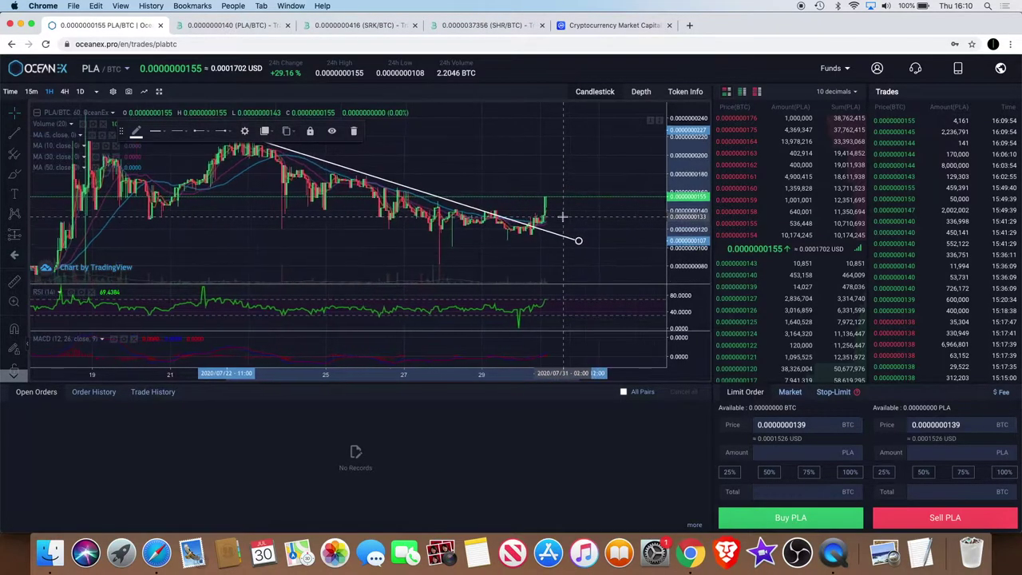
{"action": "scroll", "coordinate": [479, 225], "scroll_direction": "up", "scroll_amount": 2}
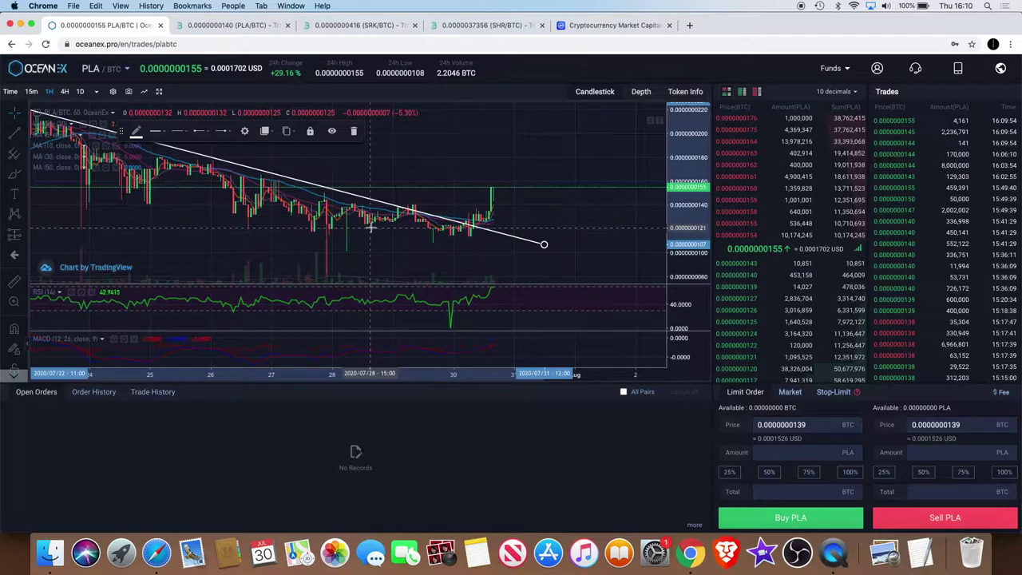
{"action": "scroll", "coordinate": [383, 235], "scroll_direction": "left", "scroll_amount": 2}
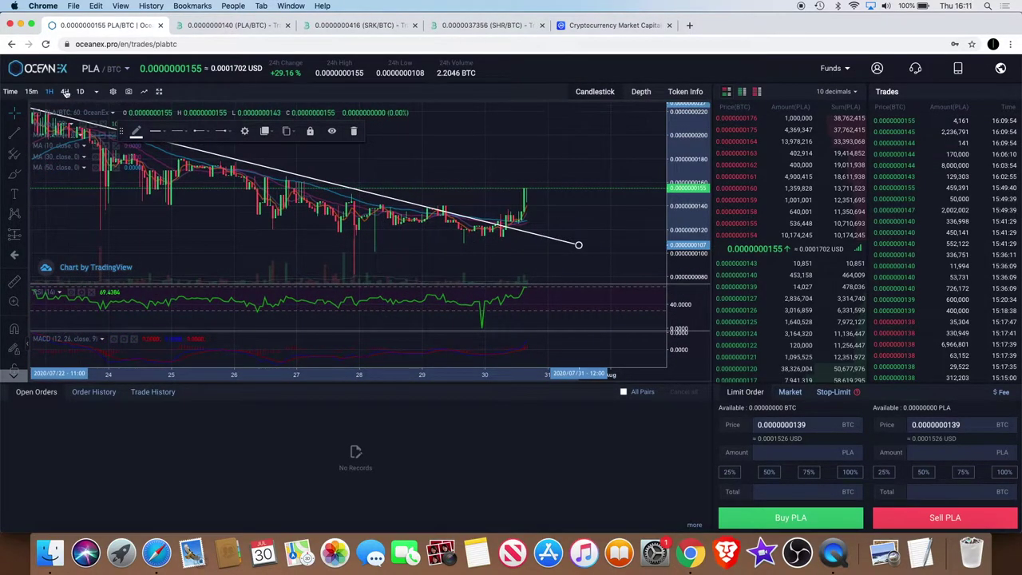
{"action": "left_click", "coordinate": [65, 92]}
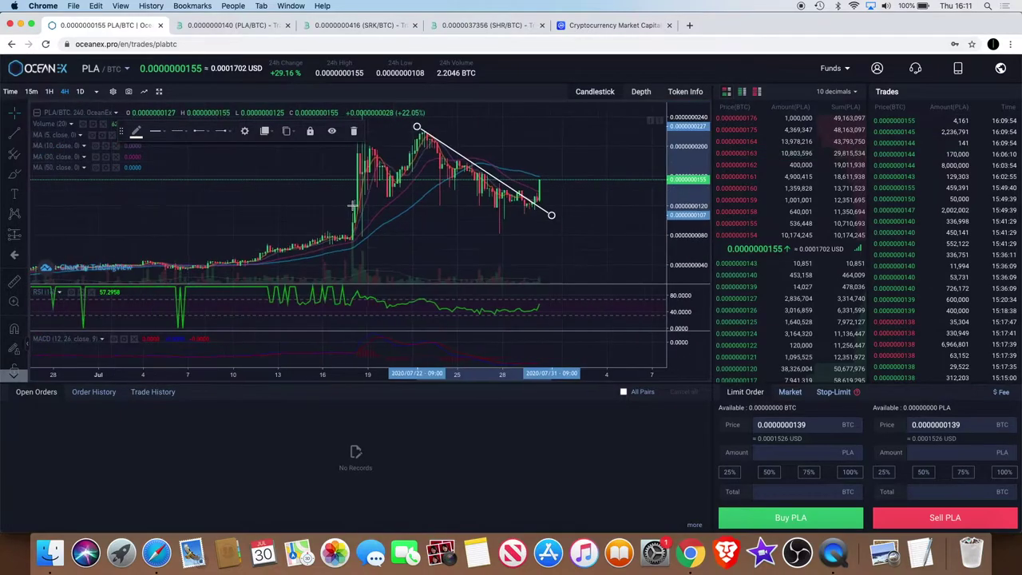
{"action": "left_click", "coordinate": [50, 92]}
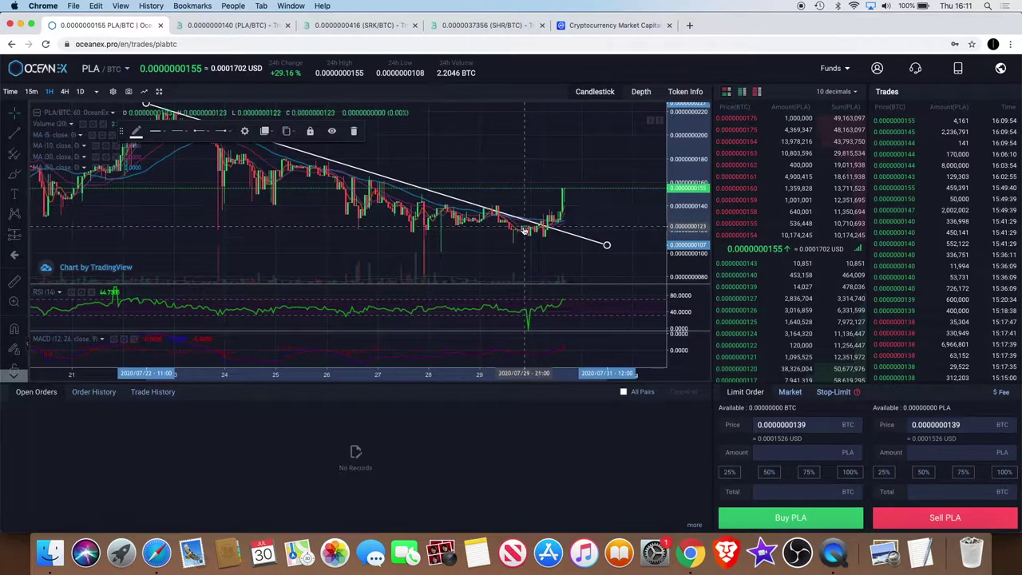
Step: Raise the trendline's right endpoint slightly to track the recent falling highs
{"action": "scroll", "coordinate": [520, 209], "scroll_direction": "left", "scroll_amount": 2}
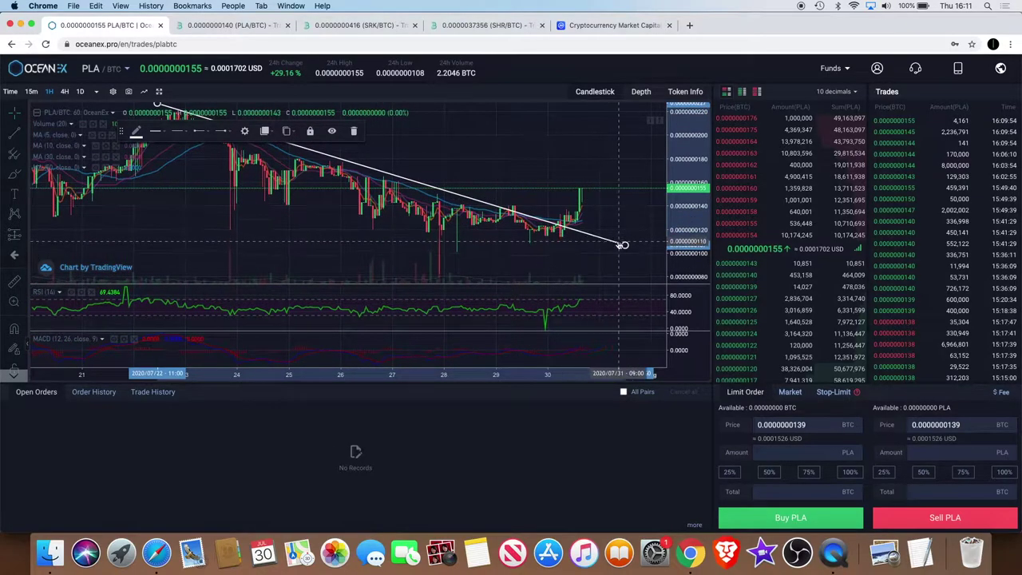
{"action": "left_click_drag", "start_coordinate": [627, 246], "coordinate": [626, 238]}
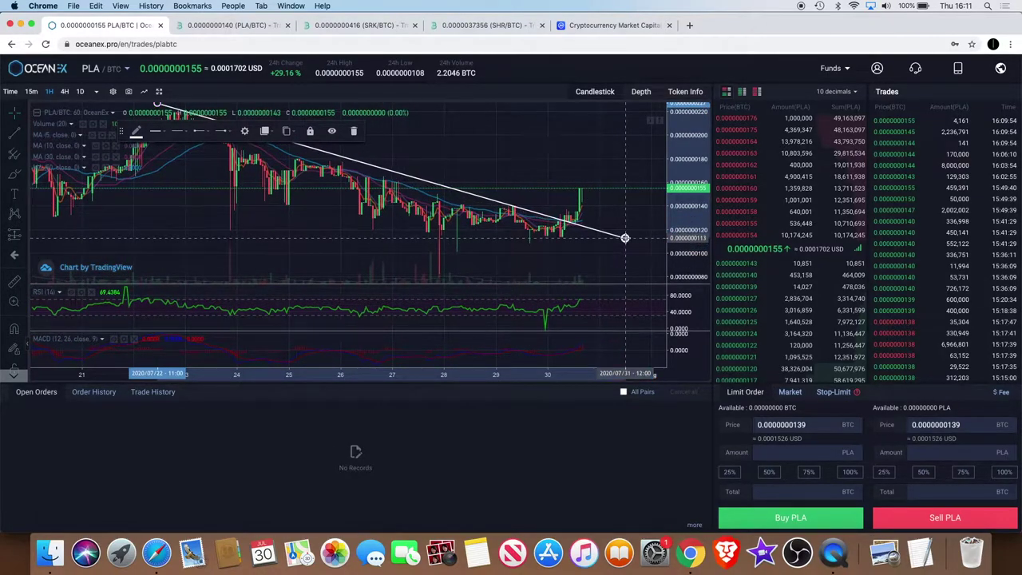
{"action": "scroll", "coordinate": [521, 204], "scroll_direction": "down", "scroll_amount": 2}
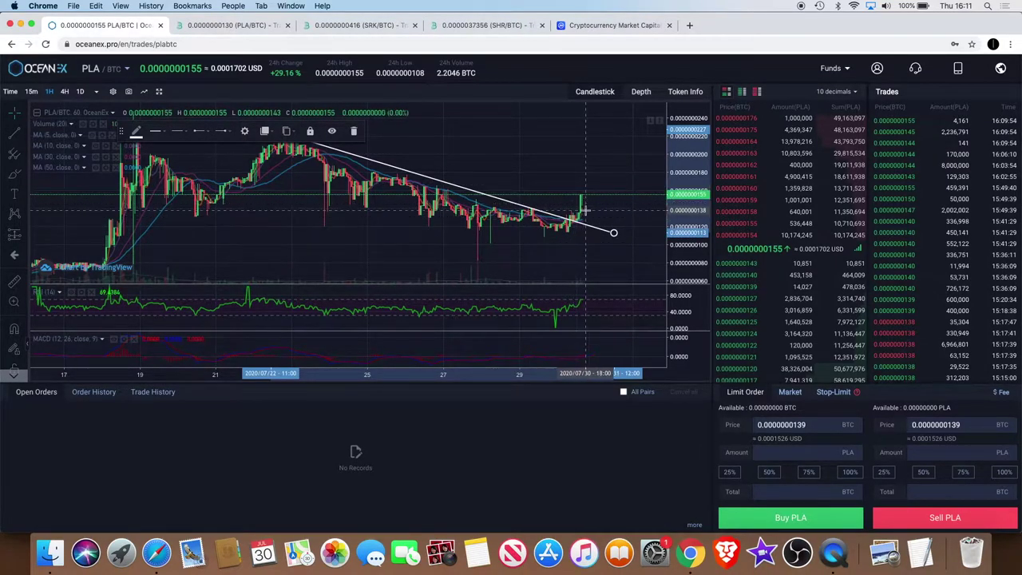
Step: Zoom in and out to check the trendline fit, then return to 4-hour candles
{"action": "scroll", "coordinate": [585, 211], "scroll_direction": "up", "scroll_amount": 3}
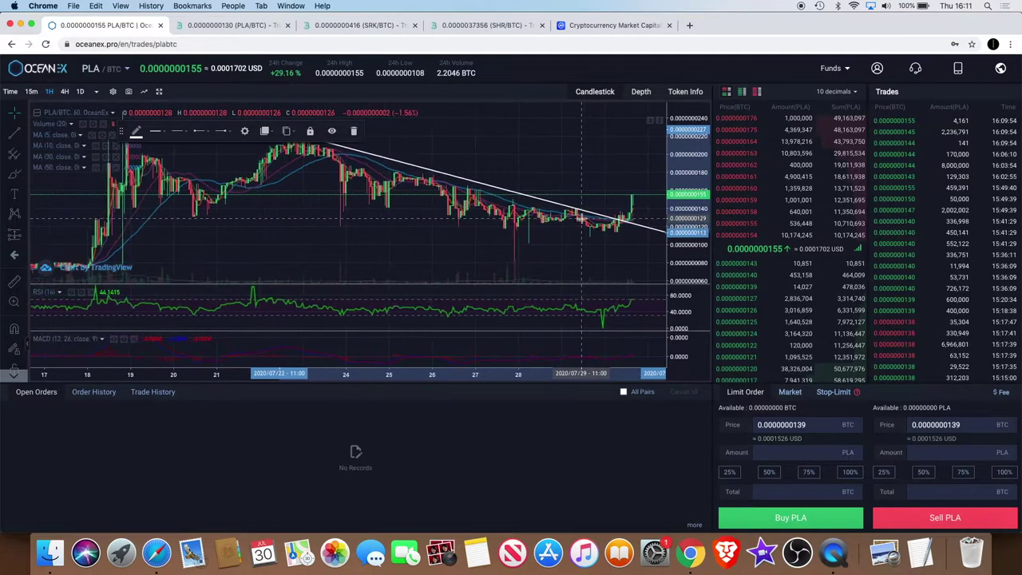
{"action": "scroll", "coordinate": [583, 217], "scroll_direction": "up", "scroll_amount": 2}
{"action": "scroll", "coordinate": [582, 217], "scroll_direction": "down", "scroll_amount": 2}
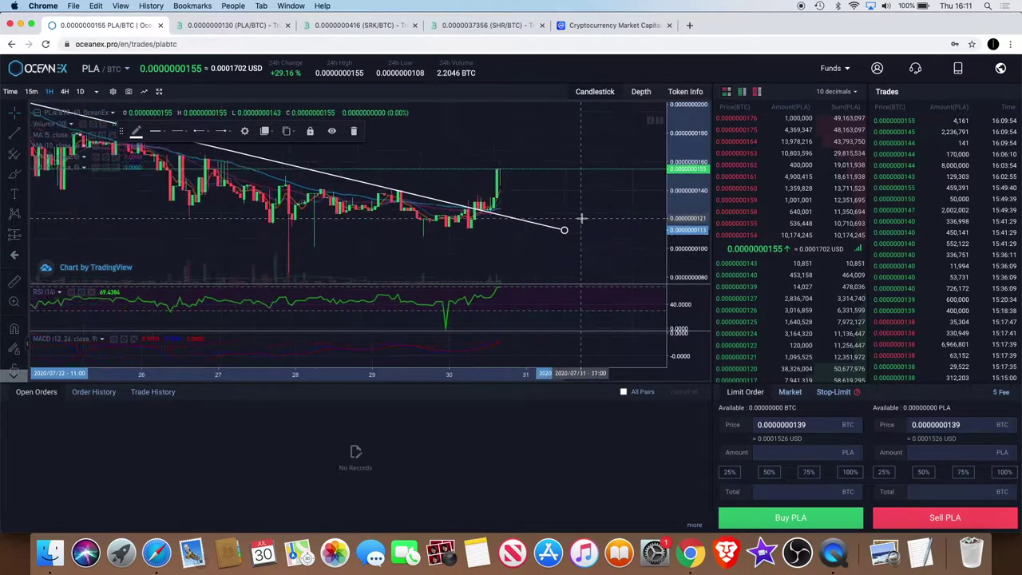
{"action": "scroll", "coordinate": [583, 217], "scroll_direction": "down", "scroll_amount": 5}
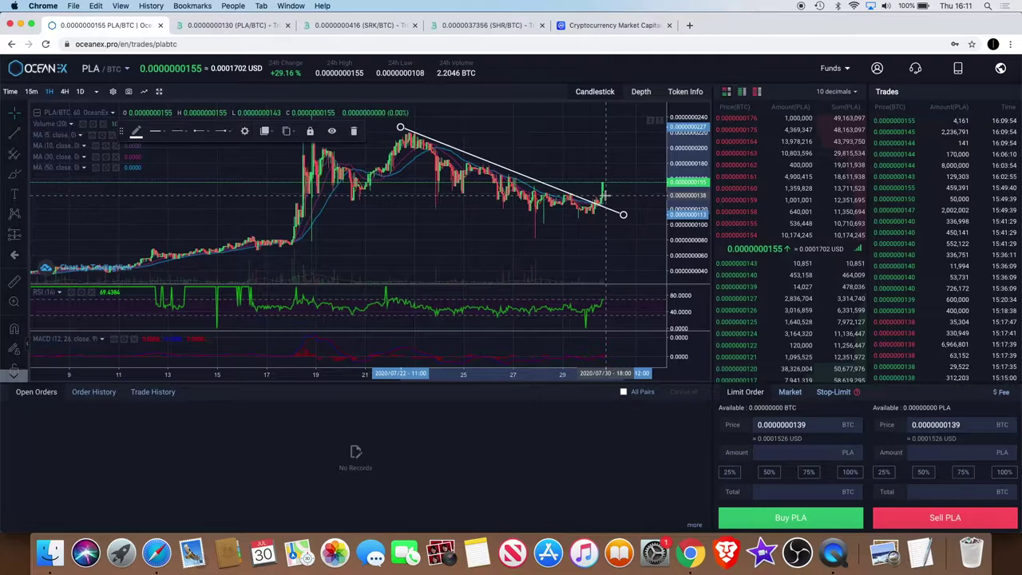
{"action": "scroll", "coordinate": [598, 193], "scroll_direction": "up", "scroll_amount": 2}
{"action": "scroll", "coordinate": [602, 193], "scroll_direction": "up", "scroll_amount": 2}
{"action": "scroll", "coordinate": [606, 195], "scroll_direction": "up", "scroll_amount": 2}
{"action": "scroll", "coordinate": [605, 195], "scroll_direction": "up", "scroll_amount": 1}
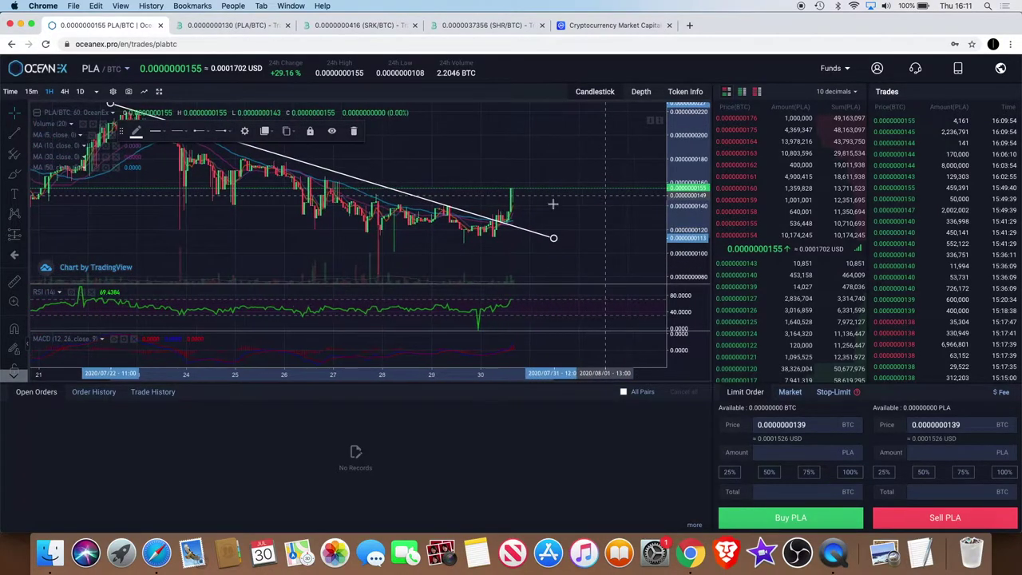
{"action": "scroll", "coordinate": [552, 206], "scroll_direction": "up", "scroll_amount": 1}
{"action": "scroll", "coordinate": [552, 205], "scroll_direction": "up", "scroll_amount": 1}
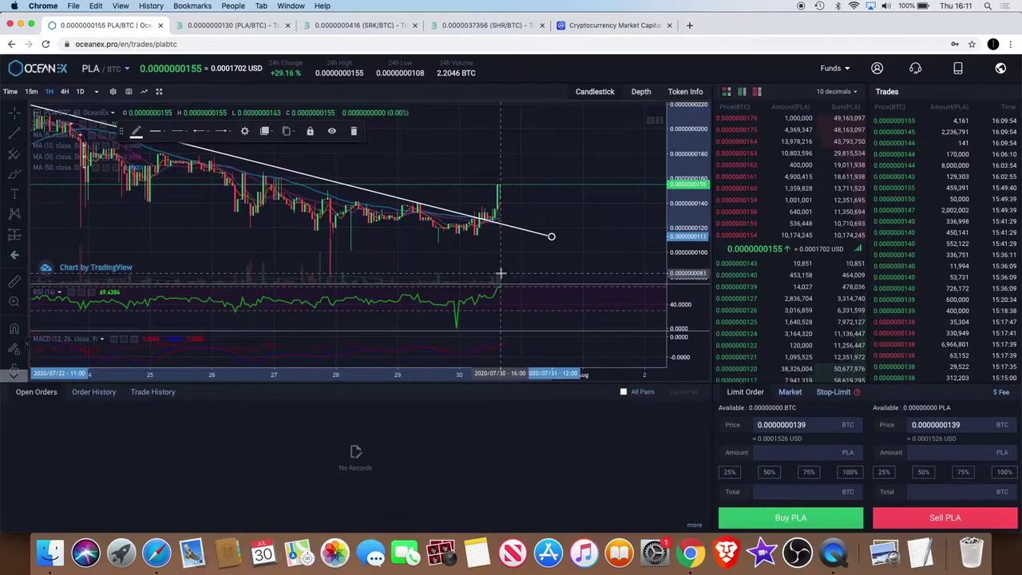
{"action": "scroll", "coordinate": [515, 240], "scroll_direction": "down", "scroll_amount": 2}
{"action": "scroll", "coordinate": [528, 206], "scroll_direction": "down", "scroll_amount": 2}
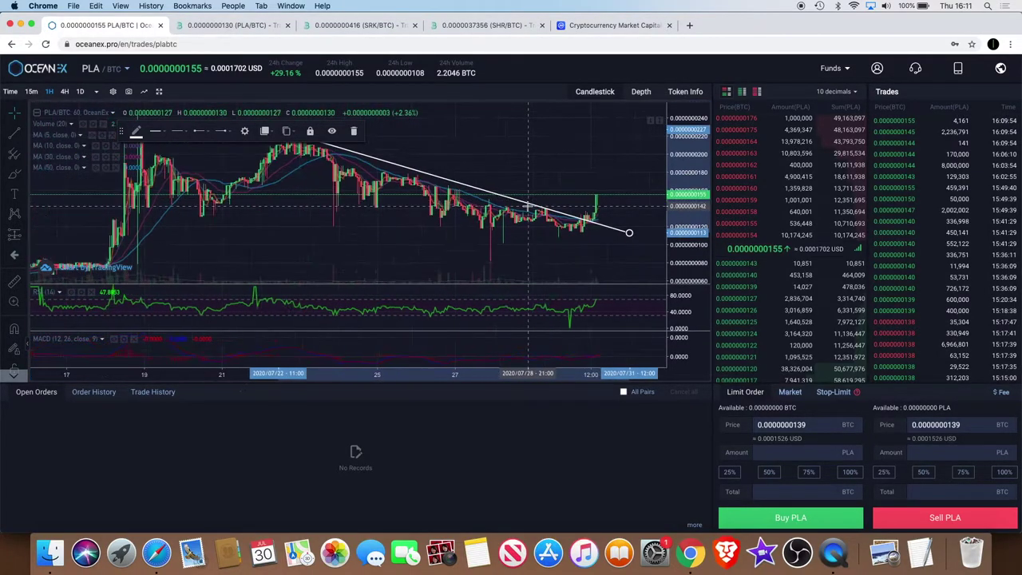
{"action": "scroll", "coordinate": [447, 176], "scroll_direction": "up", "scroll_amount": 2}
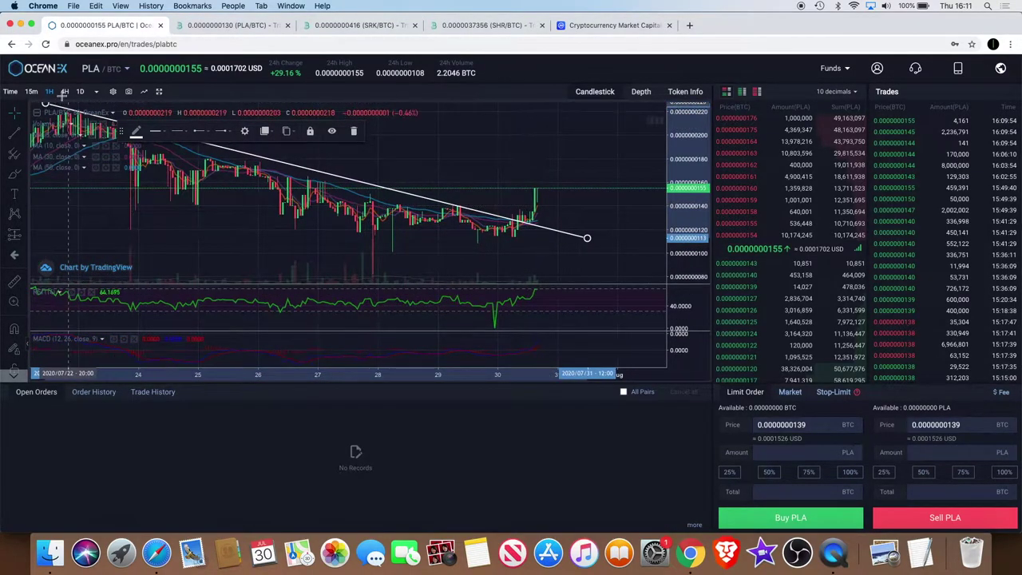
{"action": "left_click", "coordinate": [64, 91]}
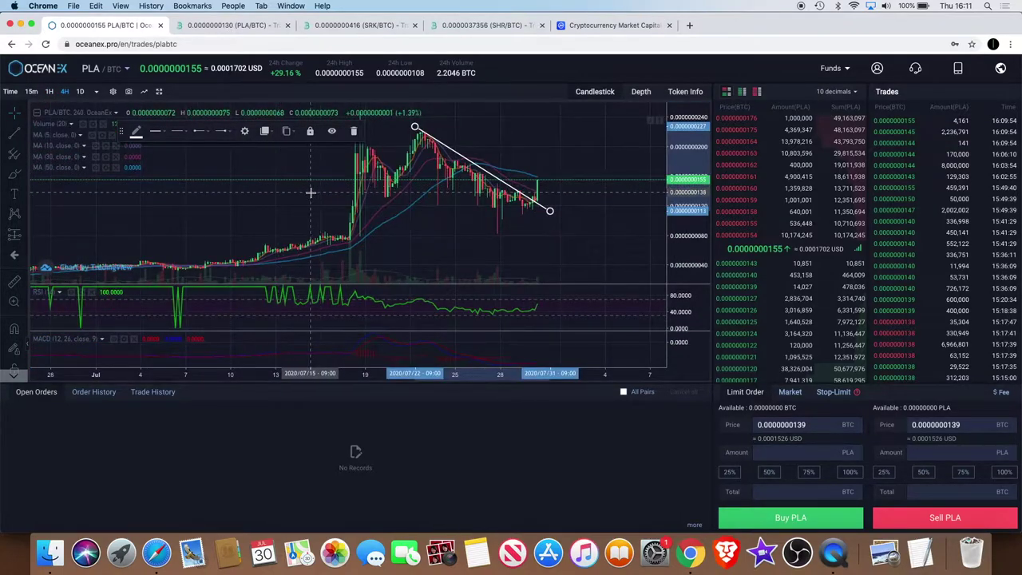
{"action": "scroll", "coordinate": [471, 192], "scroll_direction": "up", "scroll_amount": 2}
{"action": "scroll", "coordinate": [471, 191], "scroll_direction": "up", "scroll_amount": 2}
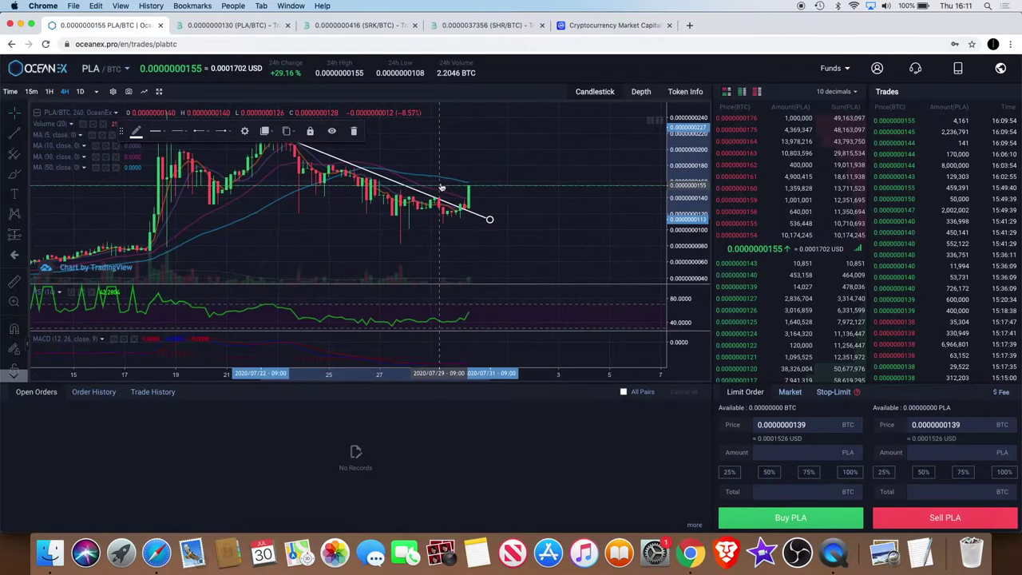
{"action": "scroll", "coordinate": [472, 192], "scroll_direction": "up", "scroll_amount": 2}
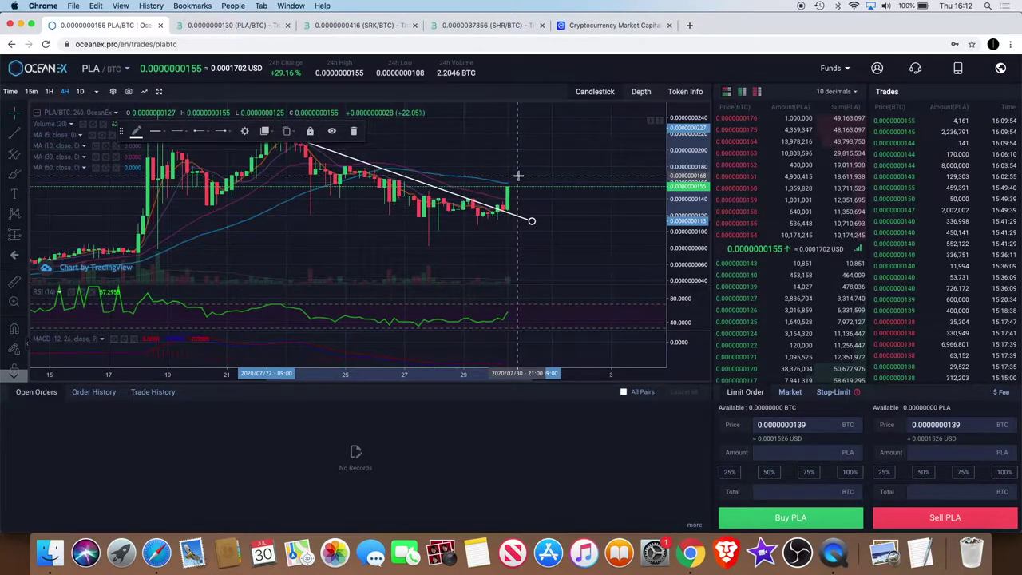
{"action": "scroll", "coordinate": [518, 175], "scroll_direction": "up", "scroll_amount": 5}
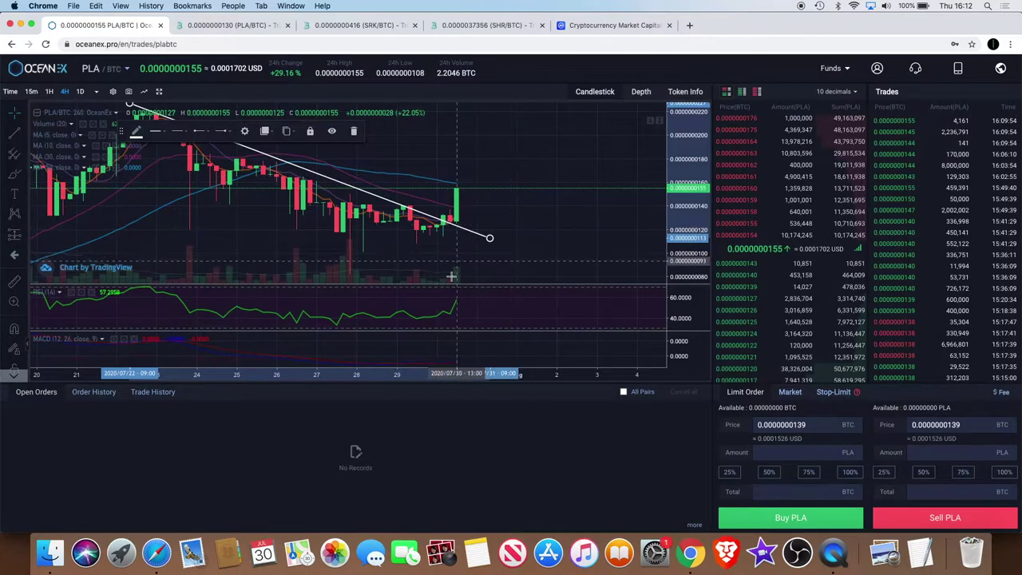
{"action": "scroll", "coordinate": [464, 277], "scroll_direction": "down", "scroll_amount": 3}
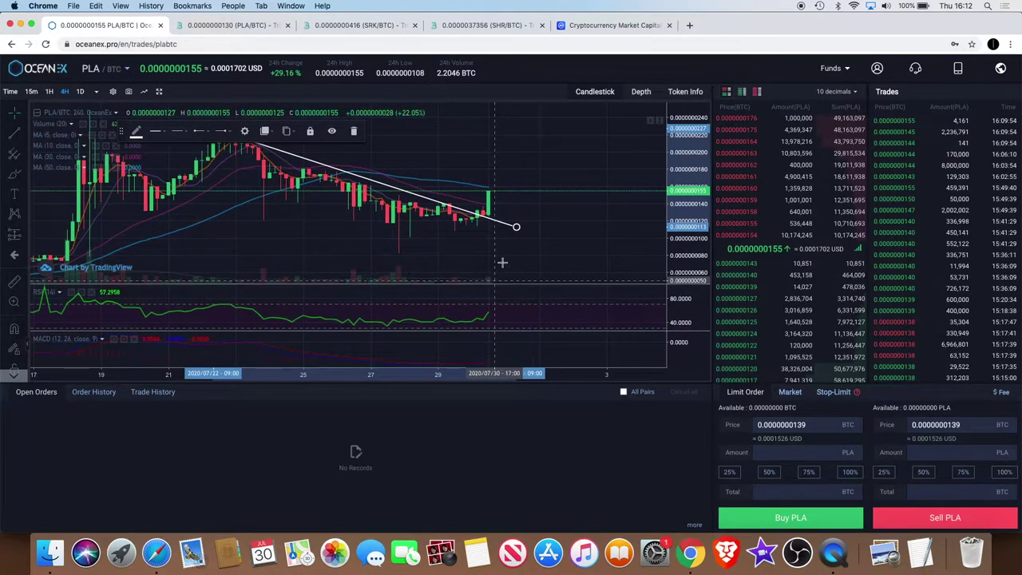
{"action": "scroll", "coordinate": [504, 257], "scroll_direction": "up", "scroll_amount": 1}
{"action": "scroll", "coordinate": [506, 252], "scroll_direction": "down", "scroll_amount": 2}
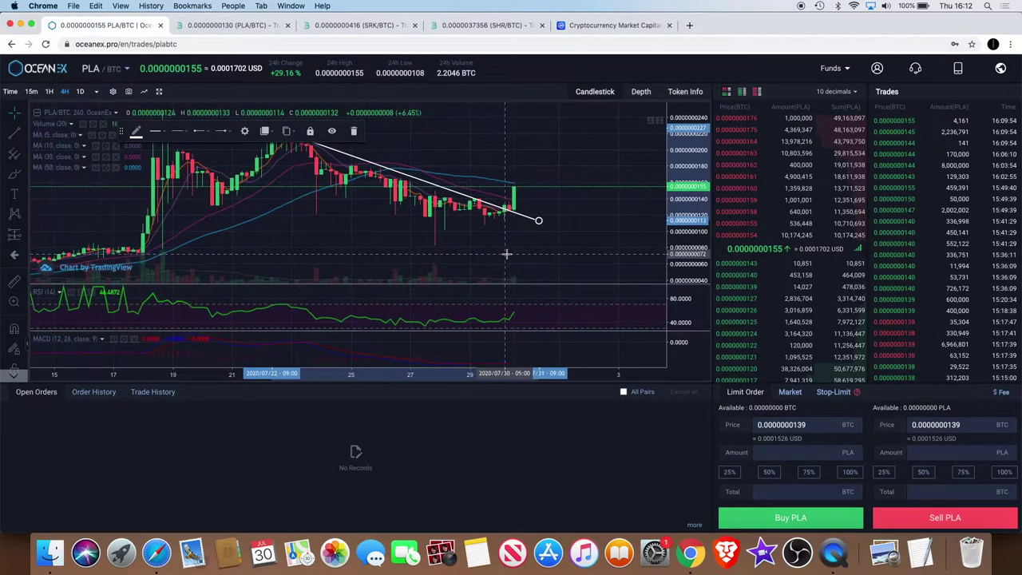
{"action": "scroll", "coordinate": [511, 263], "scroll_direction": "up", "scroll_amount": 2}
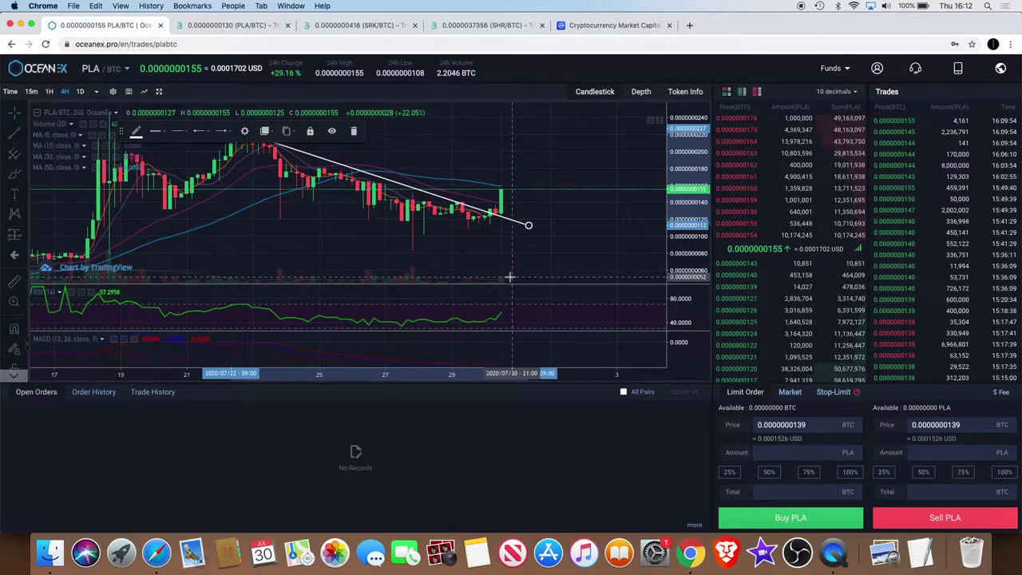
{"action": "scroll", "coordinate": [510, 271], "scroll_direction": "up", "scroll_amount": 1}
{"action": "scroll", "coordinate": [510, 270], "scroll_direction": "up", "scroll_amount": 1}
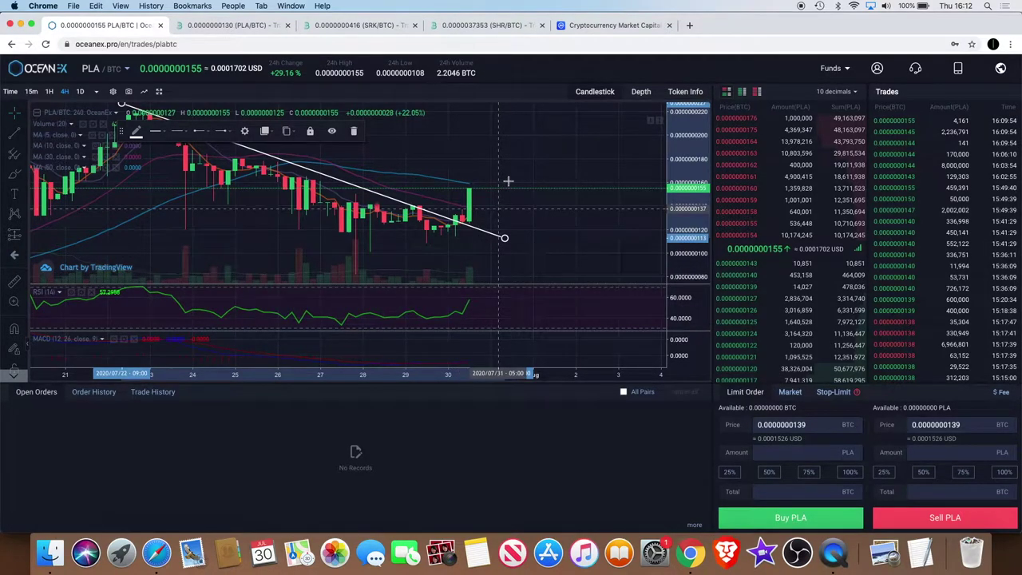
{"action": "scroll", "coordinate": [499, 182], "scroll_direction": "down", "scroll_amount": 1}
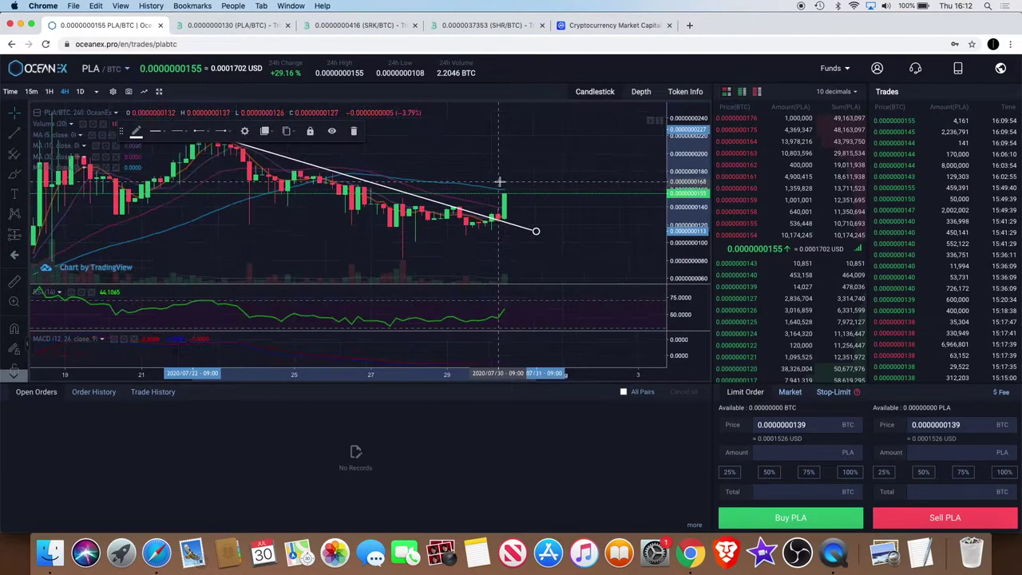
{"action": "scroll", "coordinate": [499, 182], "scroll_direction": "left", "scroll_amount": 1}
{"action": "scroll", "coordinate": [499, 182], "scroll_direction": "left", "scroll_amount": 2}
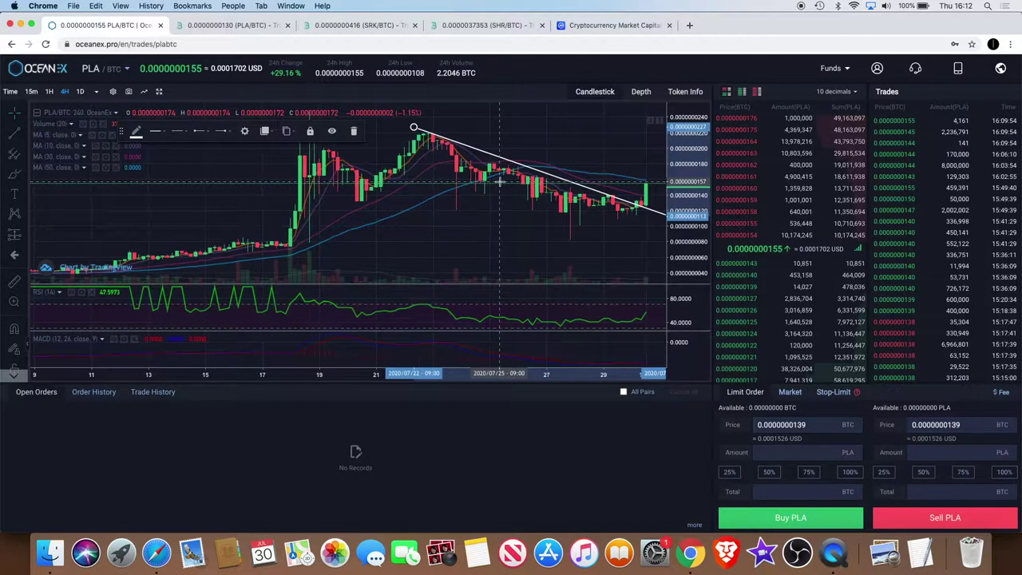
{"action": "scroll", "coordinate": [499, 182], "scroll_direction": "left", "scroll_amount": 2}
{"action": "scroll", "coordinate": [500, 182], "scroll_direction": "down", "scroll_amount": 1}
{"action": "scroll", "coordinate": [501, 182], "scroll_direction": "right", "scroll_amount": 2}
{"action": "scroll", "coordinate": [501, 182], "scroll_direction": "up", "scroll_amount": 1}
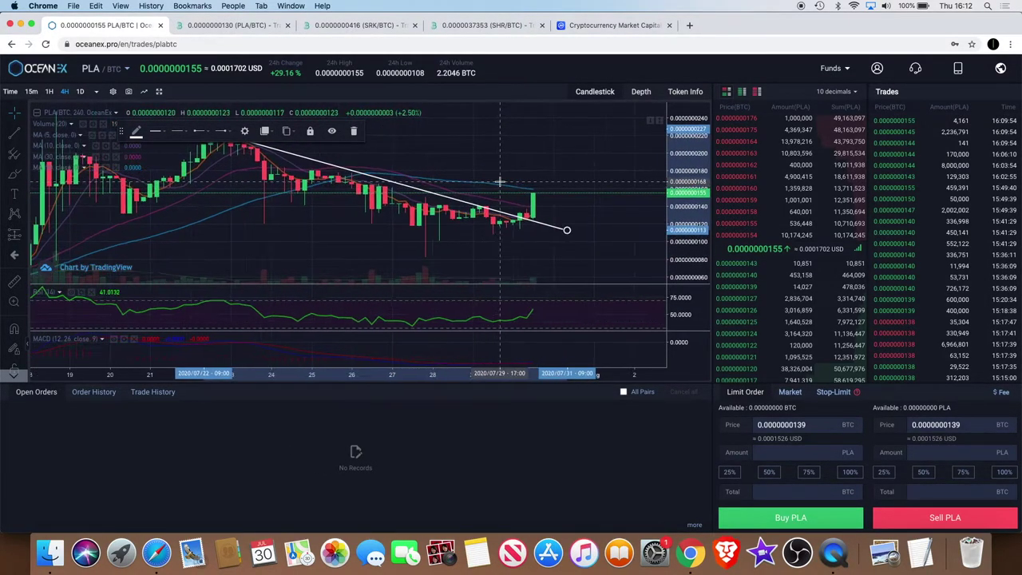
{"action": "scroll", "coordinate": [499, 182], "scroll_direction": "up", "scroll_amount": 1}
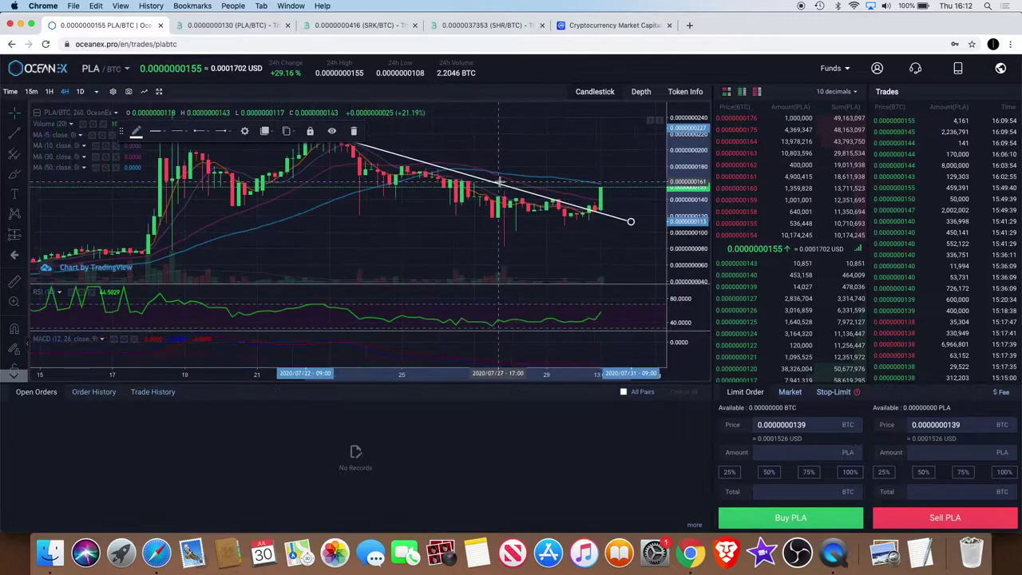
{"action": "scroll", "coordinate": [499, 182], "scroll_direction": "up", "scroll_amount": 1}
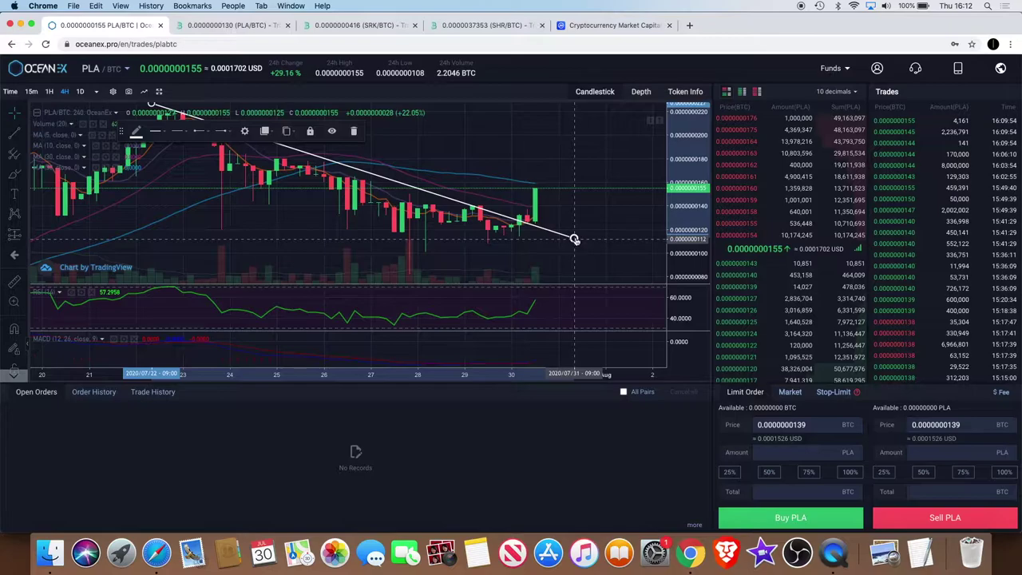
Step: Lift the trendline's right end slightly and move the floating line-style toolbar aside
{"action": "left_click_drag", "start_coordinate": [575, 240], "coordinate": [575, 234]}
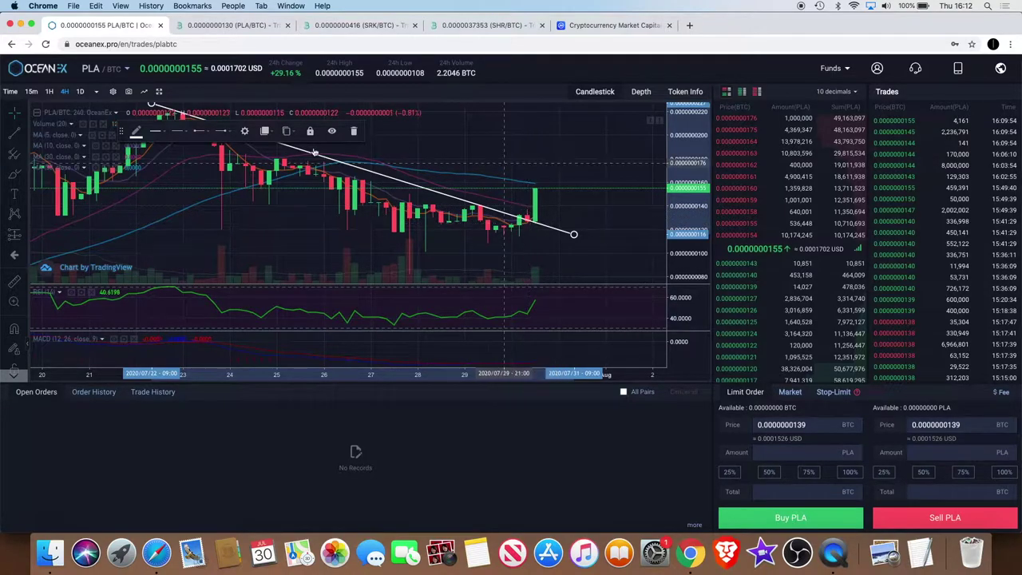
{"action": "mouse_move", "coordinate": [72, 135]}
{"action": "left_click_drag", "start_coordinate": [268, 119], "coordinate": [331, 100]}
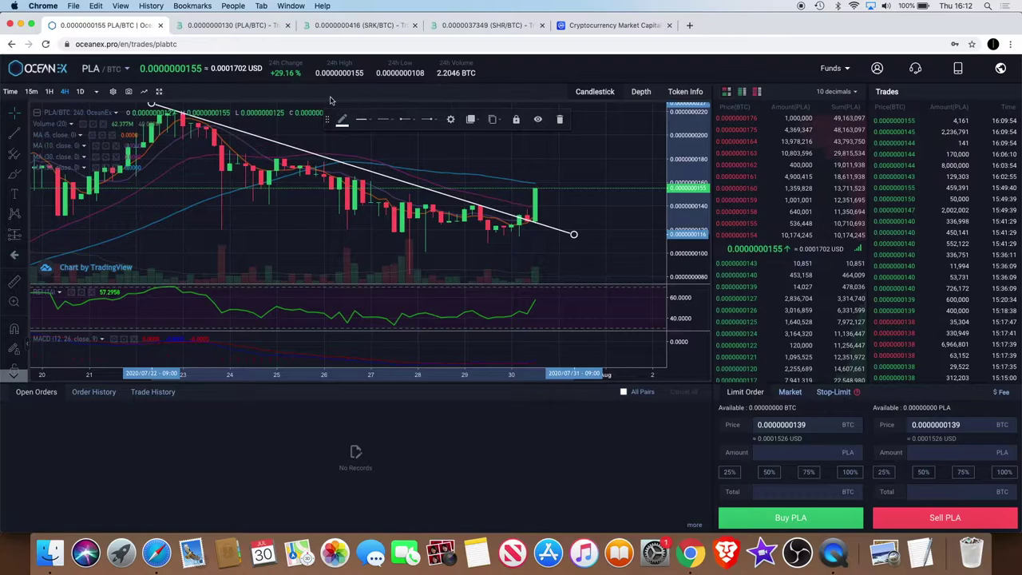
{"action": "left_click_drag", "start_coordinate": [254, 116], "coordinate": [462, 130]}
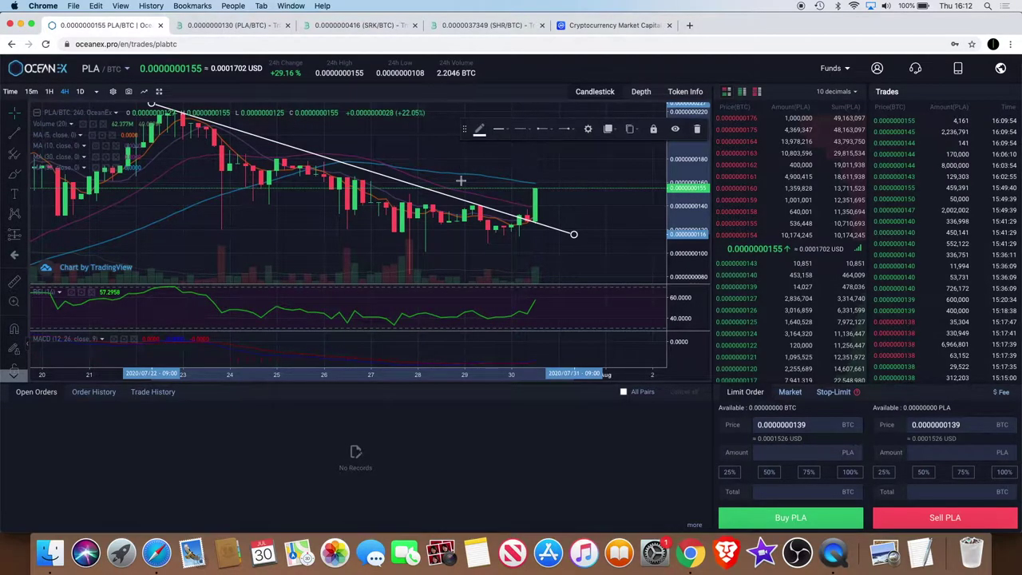
{"action": "scroll", "coordinate": [462, 176], "scroll_direction": "right", "scroll_amount": 2}
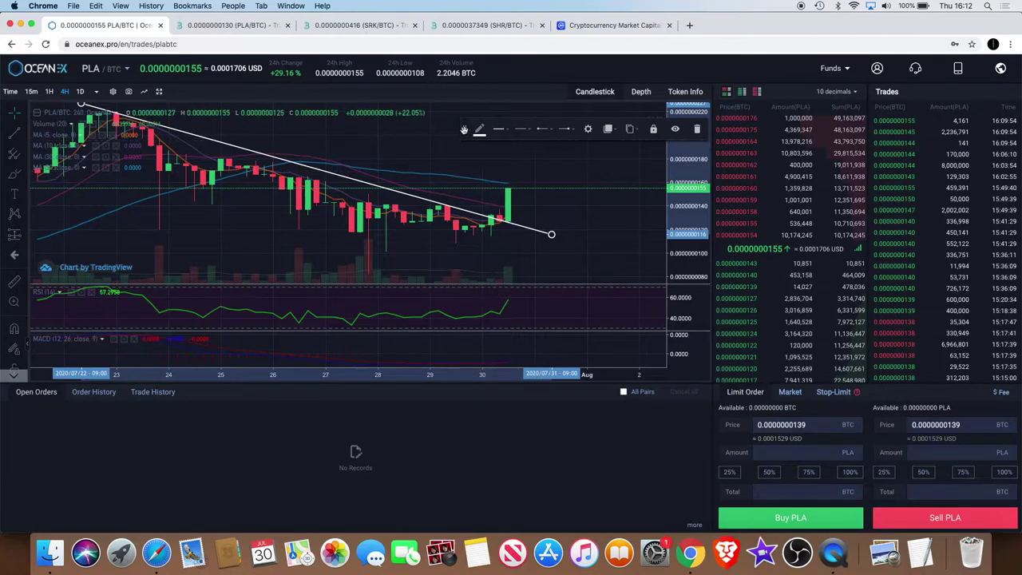
{"action": "left_click_drag", "start_coordinate": [452, 128], "coordinate": [440, 123]}
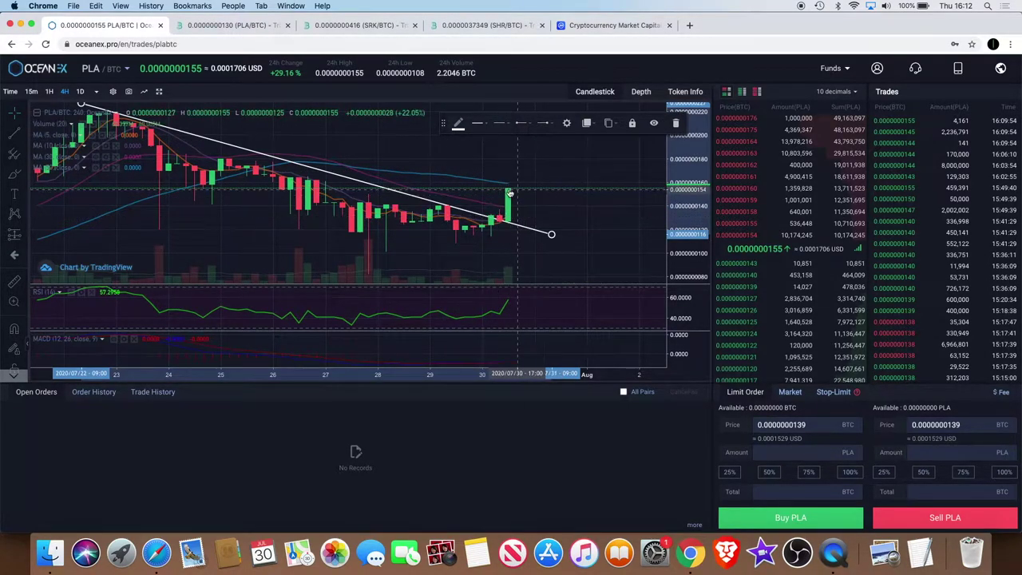
{"action": "scroll", "coordinate": [519, 199], "scroll_direction": "down", "scroll_amount": 3}
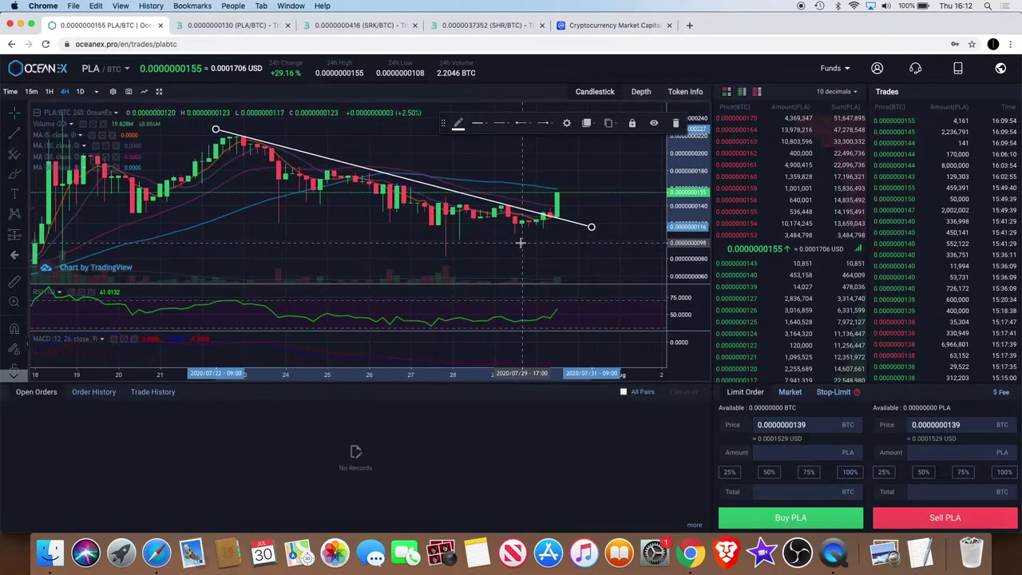
{"action": "scroll", "coordinate": [530, 215], "scroll_direction": "up", "scroll_amount": 3}
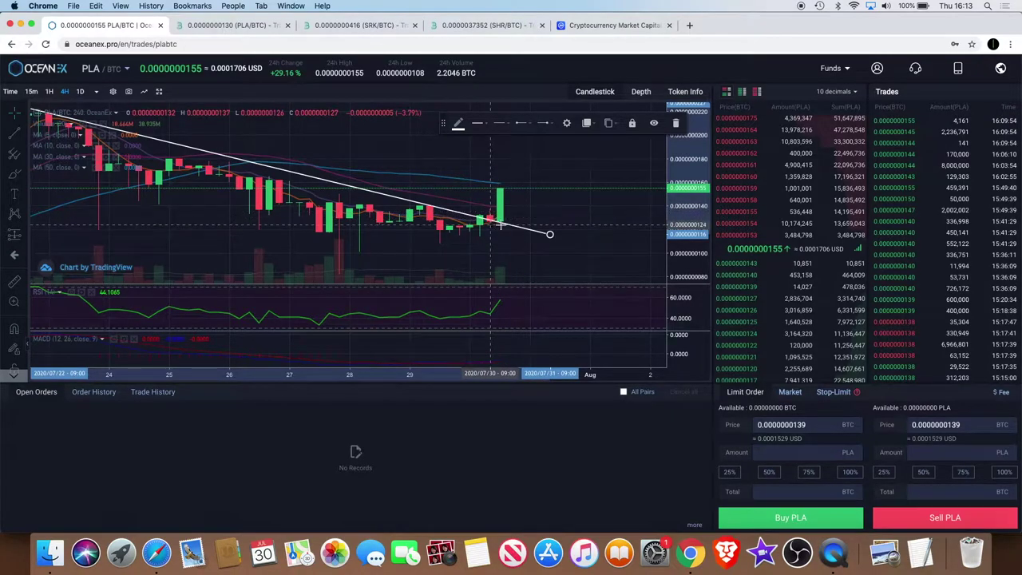
{"action": "scroll", "coordinate": [507, 231], "scroll_direction": "down", "scroll_amount": 3}
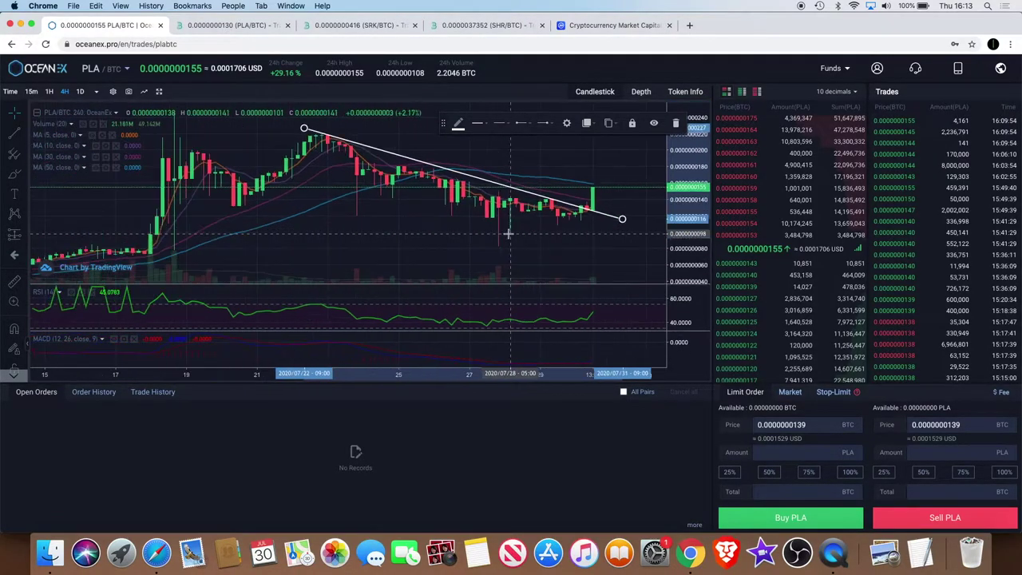
{"action": "scroll", "coordinate": [508, 234], "scroll_direction": "down", "scroll_amount": 1}
{"action": "scroll", "coordinate": [508, 233], "scroll_direction": "up", "scroll_amount": 2}
{"action": "scroll", "coordinate": [508, 234], "scroll_direction": "up", "scroll_amount": 2}
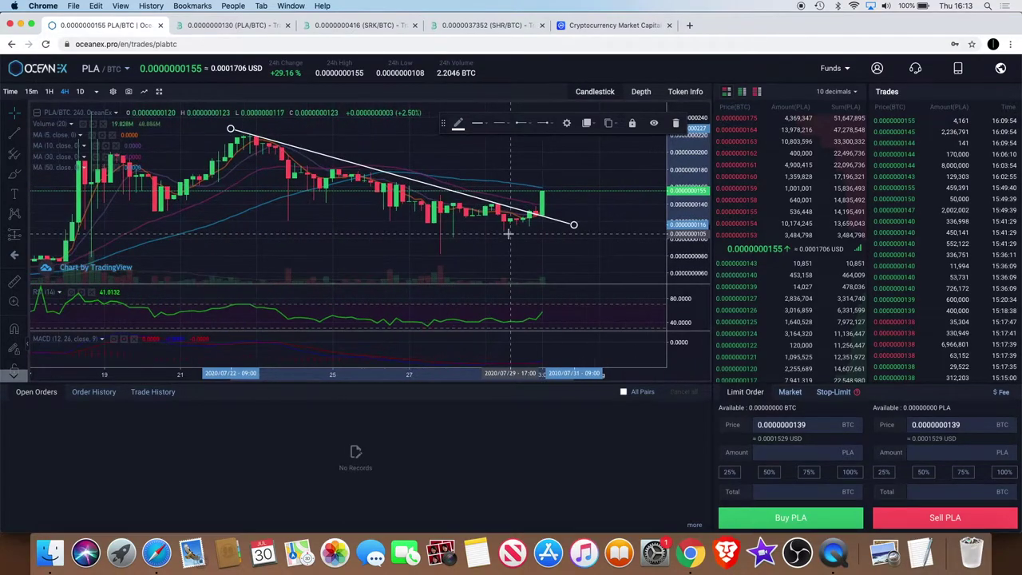
{"action": "scroll", "coordinate": [508, 233], "scroll_direction": "up", "scroll_amount": 1}
{"action": "scroll", "coordinate": [508, 233], "scroll_direction": "up", "scroll_amount": 1}
{"action": "scroll", "coordinate": [508, 233], "scroll_direction": "up", "scroll_amount": 1}
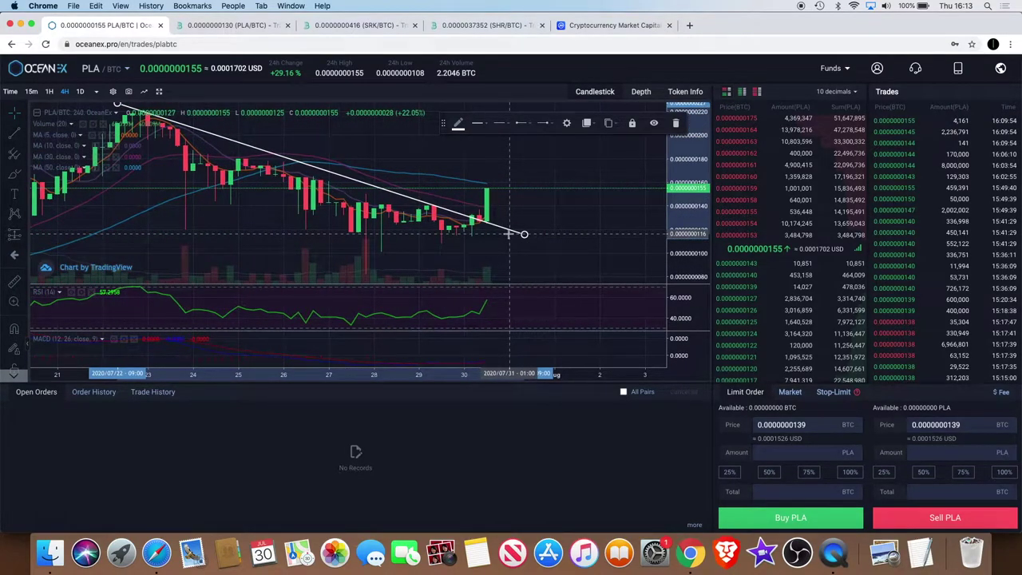
{"action": "scroll", "coordinate": [508, 233], "scroll_direction": "down", "scroll_amount": 2}
{"action": "scroll", "coordinate": [503, 220], "scroll_direction": "down", "scroll_amount": 1}
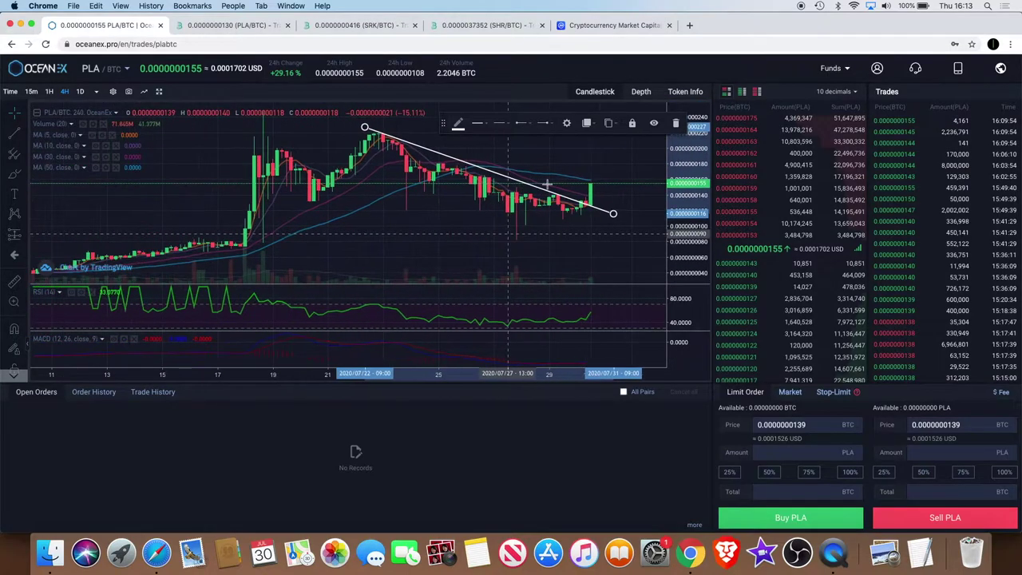
{"action": "scroll", "coordinate": [499, 204], "scroll_direction": "down", "scroll_amount": 1}
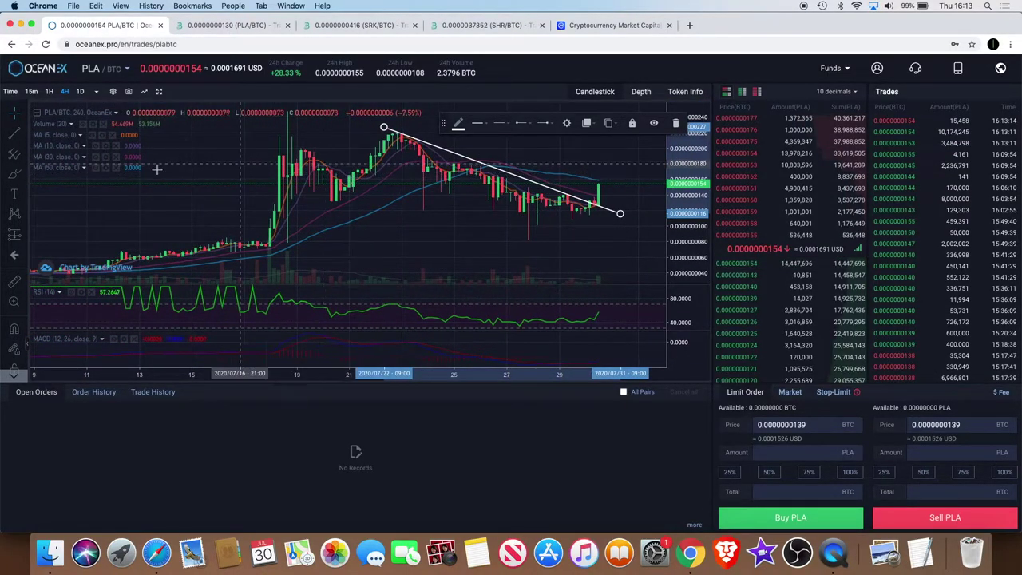
Step: Place a horizontal resistance line near 0.000000182 BTC and zoom out to early July
{"action": "left_click", "coordinate": [25, 133]}
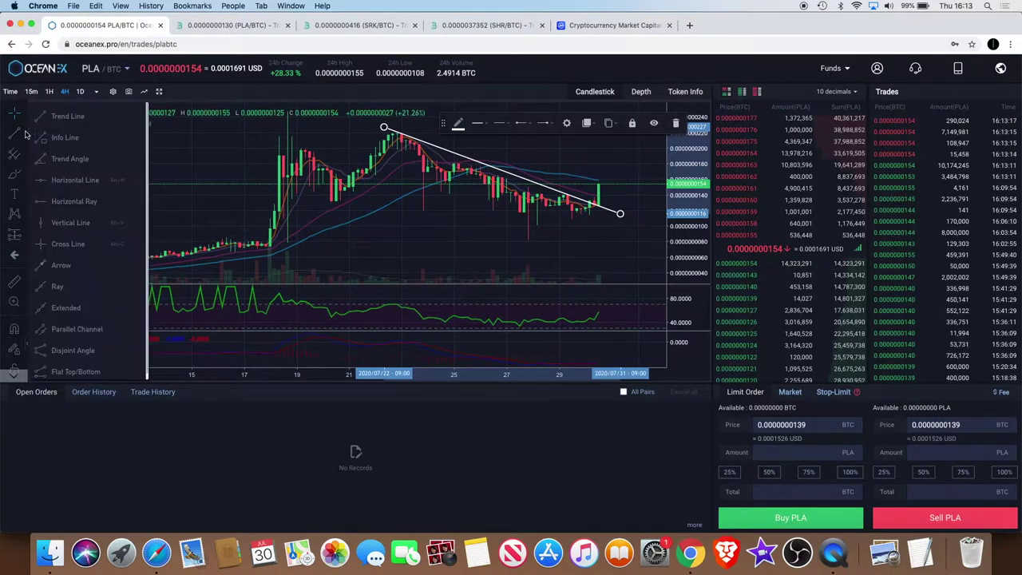
{"action": "left_click", "coordinate": [73, 179]}
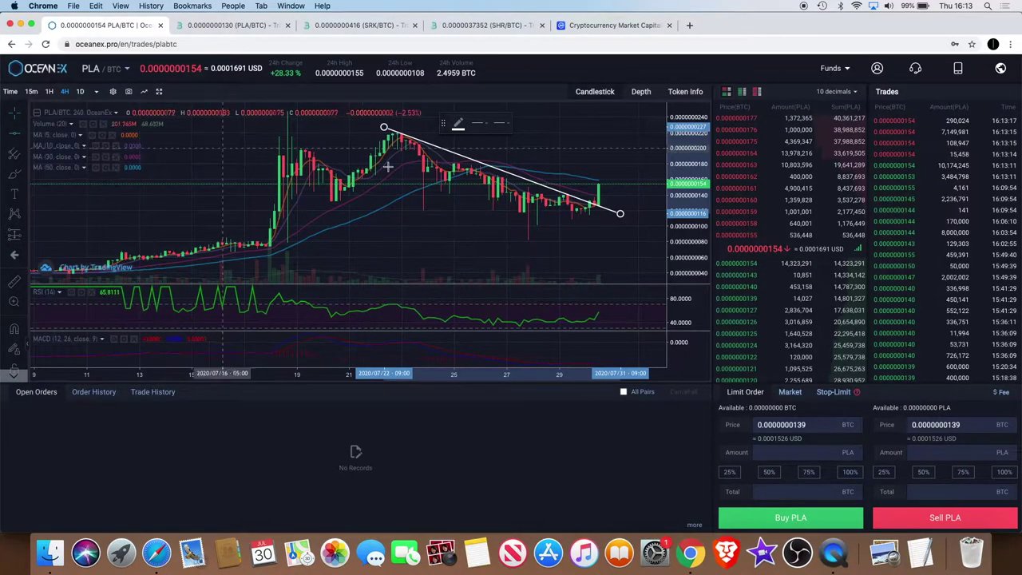
{"action": "left_click", "coordinate": [584, 175]}
{"action": "scroll", "coordinate": [584, 175], "scroll_direction": "up", "scroll_amount": 3}
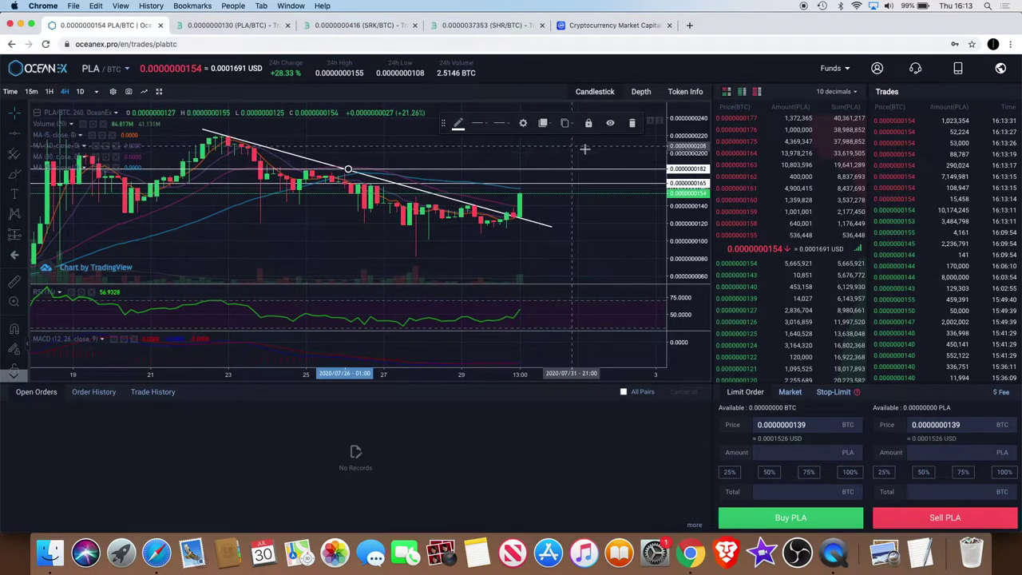
{"action": "scroll", "coordinate": [585, 150], "scroll_direction": "down", "scroll_amount": 3}
{"action": "scroll", "coordinate": [585, 151], "scroll_direction": "down", "scroll_amount": 3}
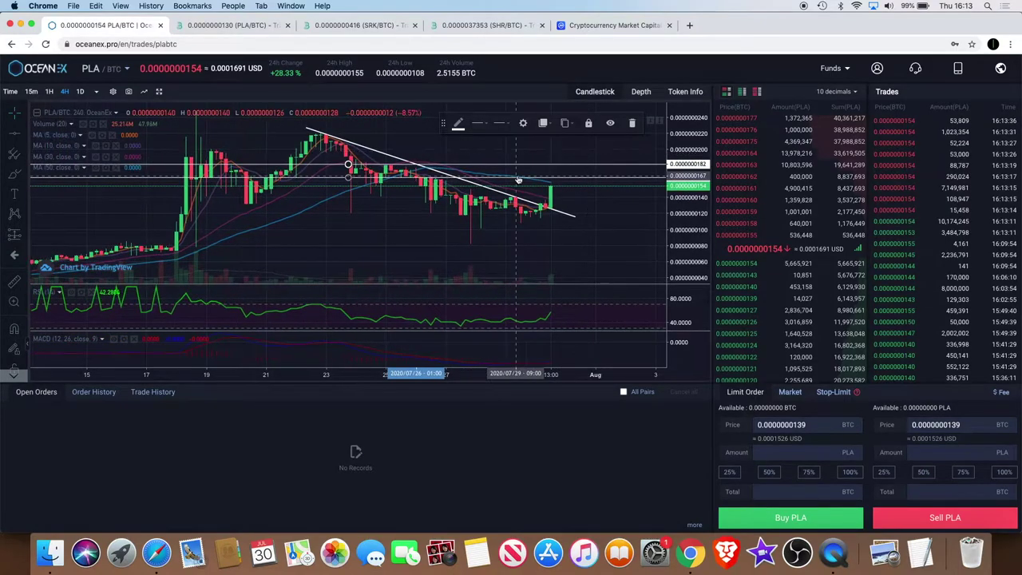
{"action": "scroll", "coordinate": [518, 179], "scroll_direction": "down", "scroll_amount": 3}
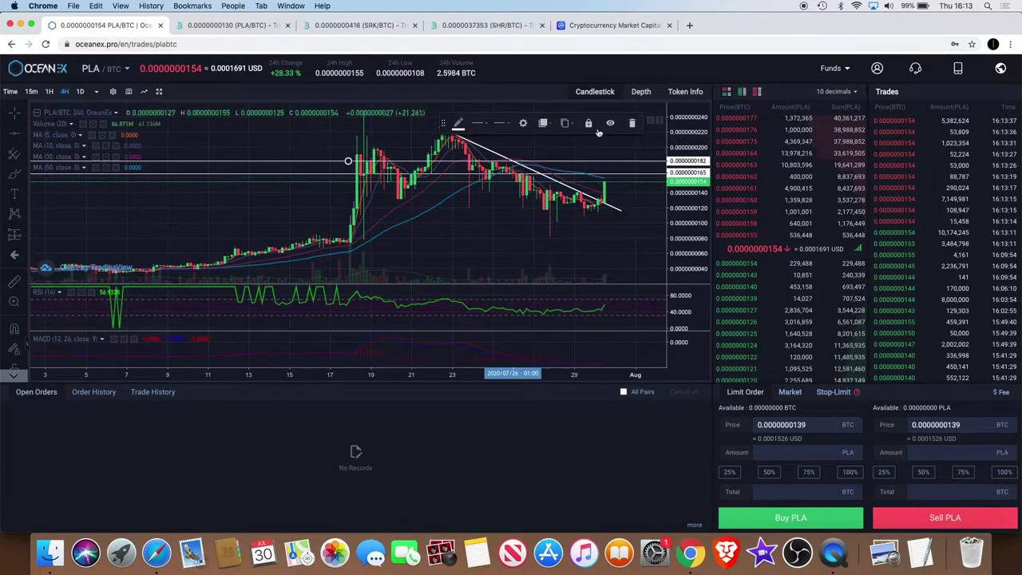
Step: Move the floating toolbar to the left, pan slightly, and zoom around the recent candles
{"action": "left_click_drag", "start_coordinate": [453, 125], "coordinate": [81, 211]}
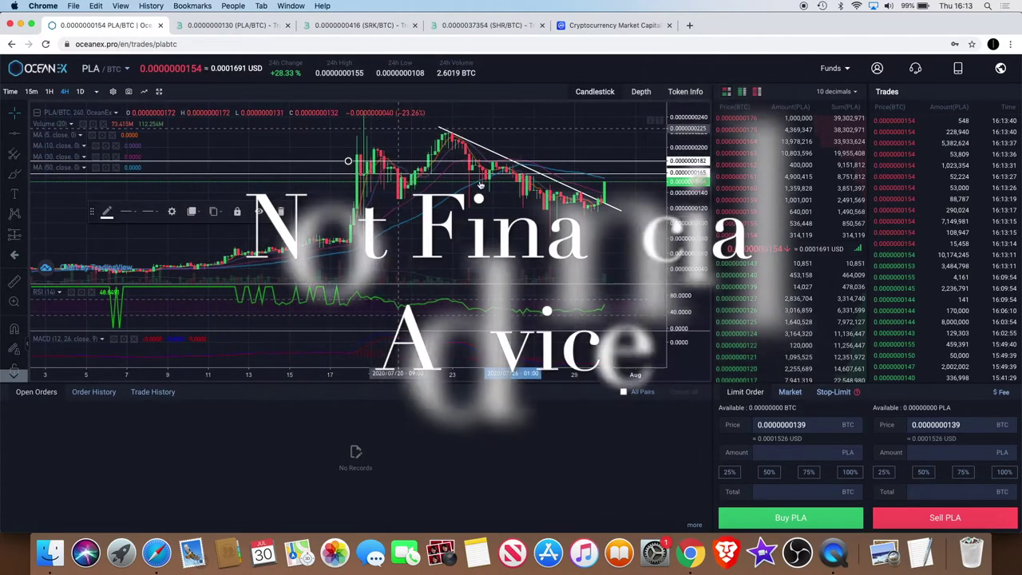
{"action": "left_click_drag", "start_coordinate": [519, 131], "coordinate": [480, 185]}
{"action": "scroll", "coordinate": [480, 186], "scroll_direction": "up", "scroll_amount": 2}
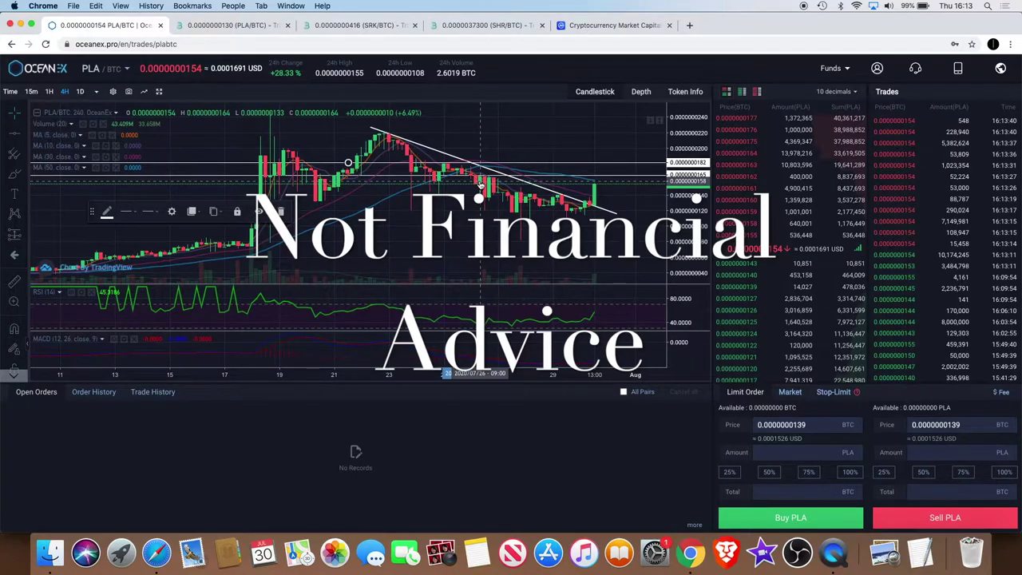
{"action": "scroll", "coordinate": [480, 184], "scroll_direction": "up", "scroll_amount": 2}
{"action": "scroll", "coordinate": [480, 184], "scroll_direction": "up", "scroll_amount": 2}
{"action": "scroll", "coordinate": [480, 183], "scroll_direction": "up", "scroll_amount": 2}
{"action": "scroll", "coordinate": [480, 184], "scroll_direction": "up", "scroll_amount": 2}
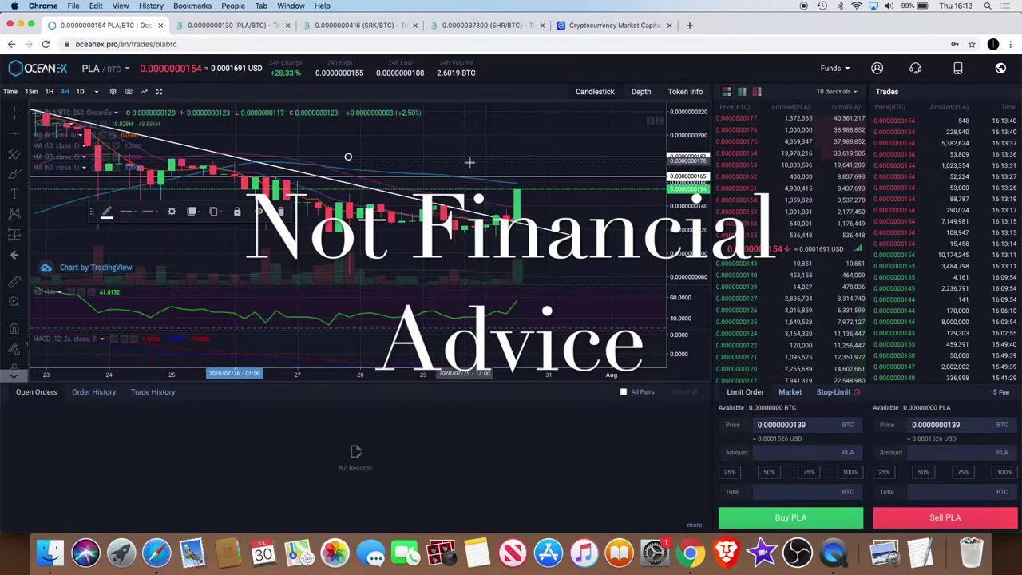
{"action": "scroll", "coordinate": [480, 184], "scroll_direction": "down", "scroll_amount": 2}
{"action": "scroll", "coordinate": [475, 189], "scroll_direction": "left", "scroll_amount": 4}
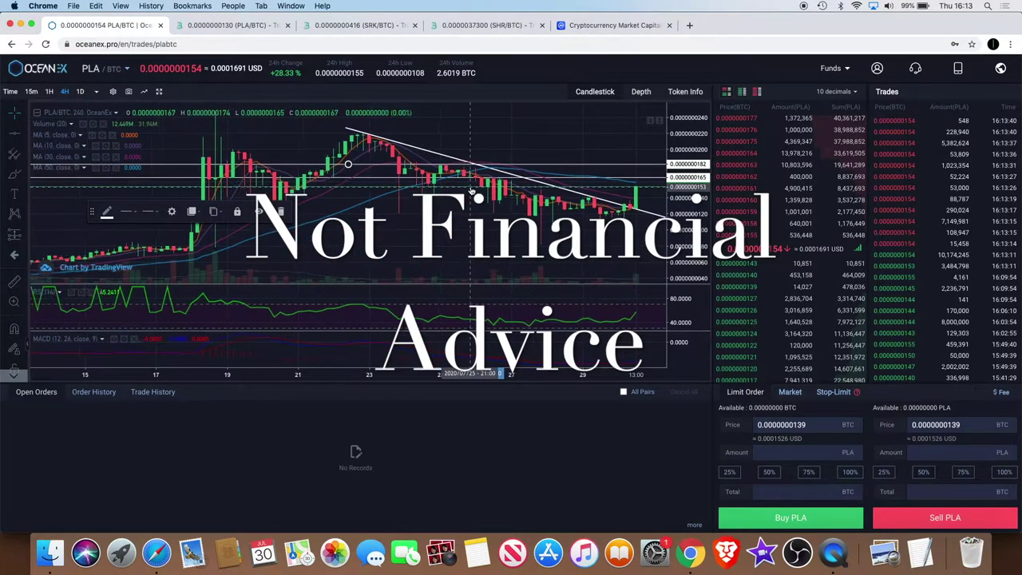
{"action": "scroll", "coordinate": [455, 186], "scroll_direction": "down", "scroll_amount": 3}
{"action": "scroll", "coordinate": [423, 175], "scroll_direction": "down", "scroll_amount": 2}
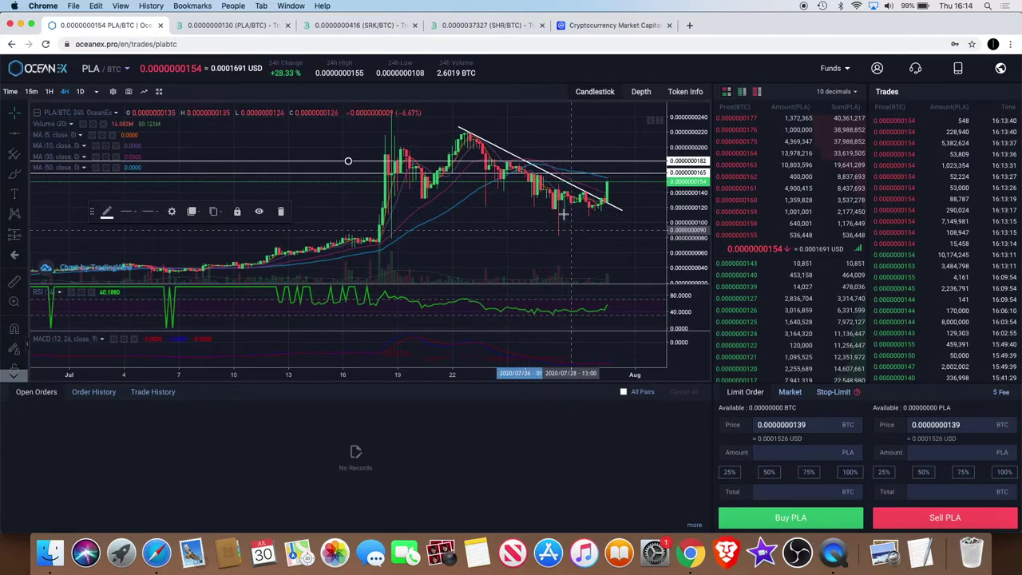
{"action": "scroll", "coordinate": [591, 222], "scroll_direction": "up", "scroll_amount": 3}
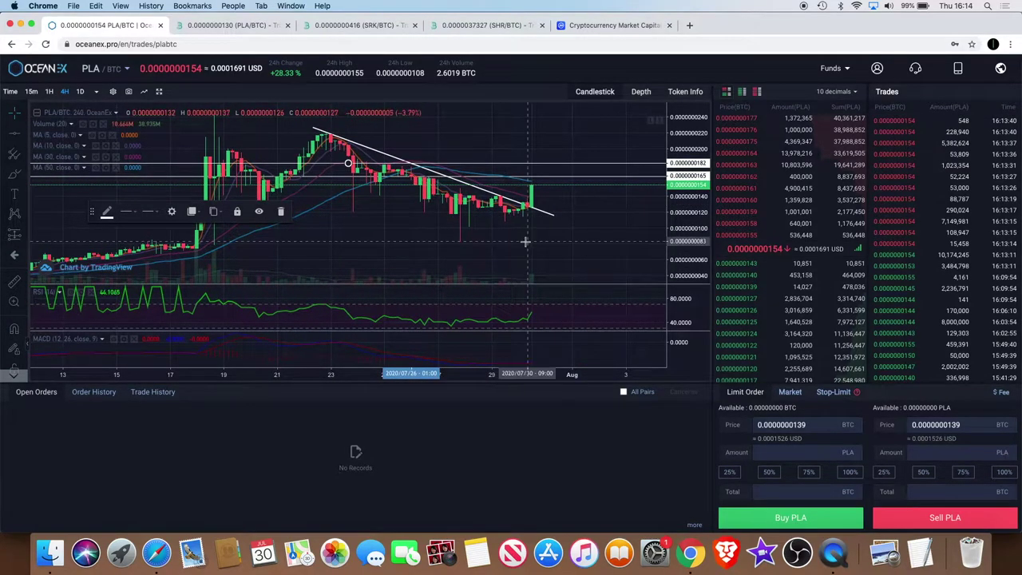
{"action": "scroll", "coordinate": [526, 248], "scroll_direction": "up", "scroll_amount": 2}
{"action": "scroll", "coordinate": [526, 241], "scroll_direction": "down", "scroll_amount": 2}
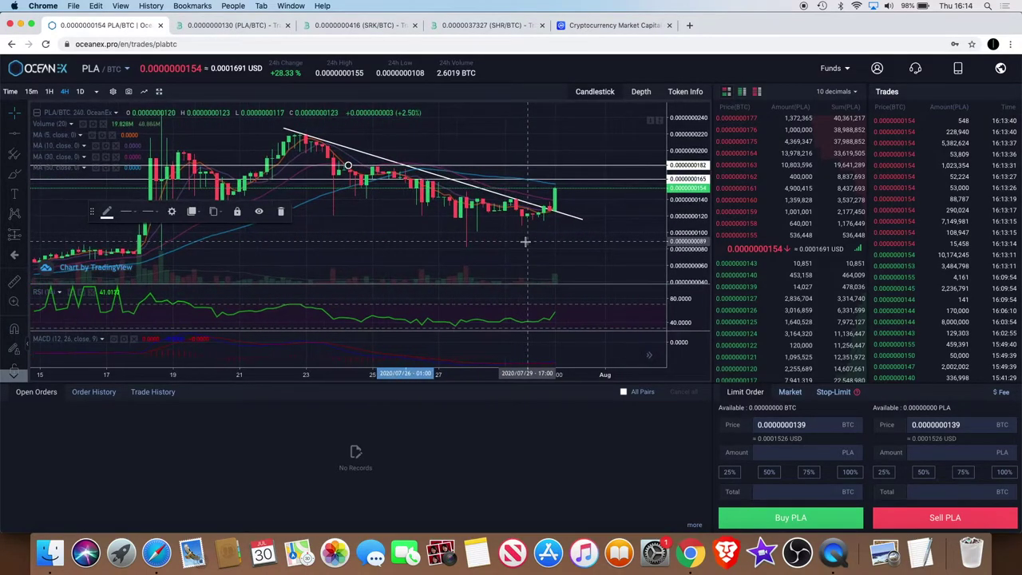
{"action": "scroll", "coordinate": [525, 241], "scroll_direction": "down", "scroll_amount": 2}
{"action": "scroll", "coordinate": [525, 241], "scroll_direction": "down", "scroll_amount": 2}
{"action": "scroll", "coordinate": [526, 241], "scroll_direction": "up", "scroll_amount": 1}
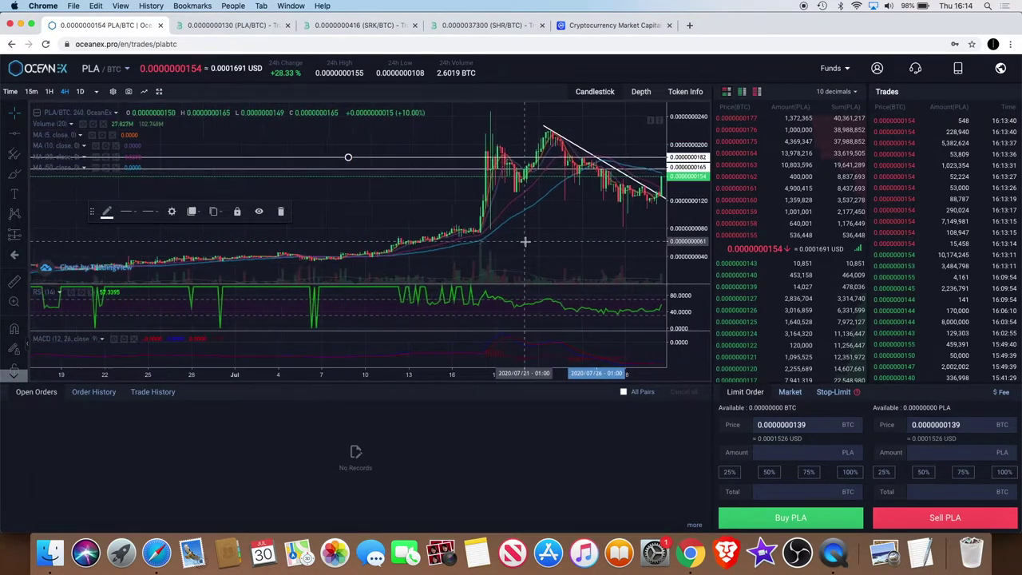
{"action": "scroll", "coordinate": [525, 241], "scroll_direction": "up", "scroll_amount": 2}
{"action": "scroll", "coordinate": [525, 241], "scroll_direction": "up", "scroll_amount": 1}
{"action": "scroll", "coordinate": [525, 242], "scroll_direction": "up", "scroll_amount": 1}
{"action": "scroll", "coordinate": [525, 242], "scroll_direction": "up", "scroll_amount": 1}
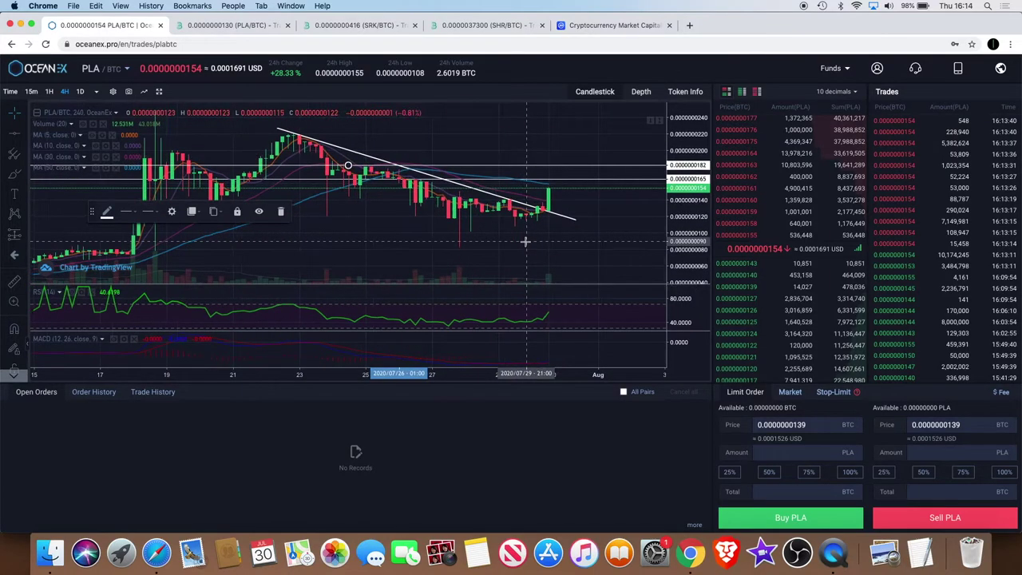
{"action": "scroll", "coordinate": [525, 241], "scroll_direction": "up", "scroll_amount": 1}
{"action": "scroll", "coordinate": [525, 241], "scroll_direction": "up", "scroll_amount": 1}
{"action": "scroll", "coordinate": [525, 241], "scroll_direction": "down", "scroll_amount": 1}
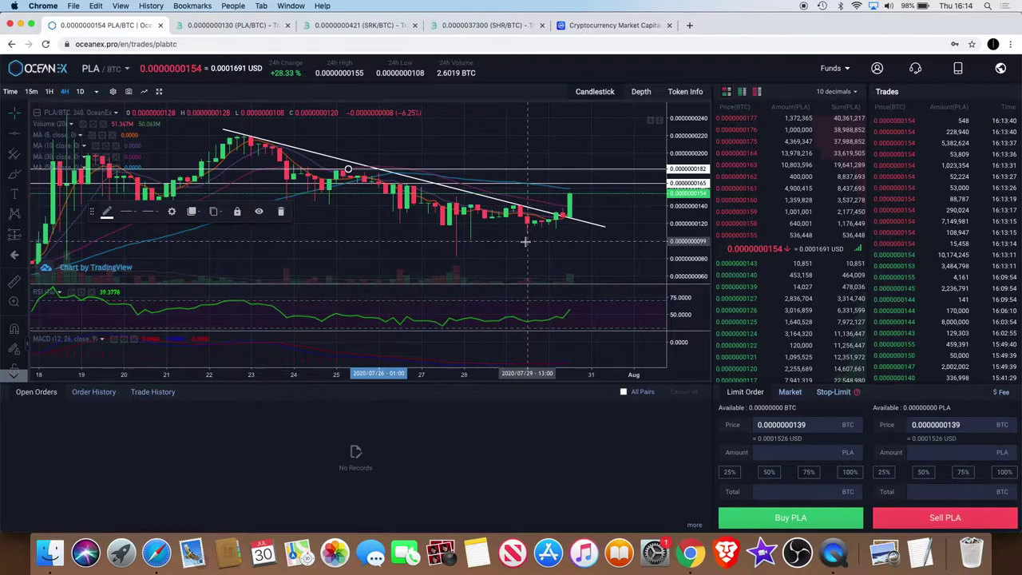
{"action": "scroll", "coordinate": [526, 242], "scroll_direction": "up", "scroll_amount": 2}
{"action": "scroll", "coordinate": [525, 242], "scroll_direction": "up", "scroll_amount": 1}
{"action": "scroll", "coordinate": [525, 241], "scroll_direction": "up", "scroll_amount": 1}
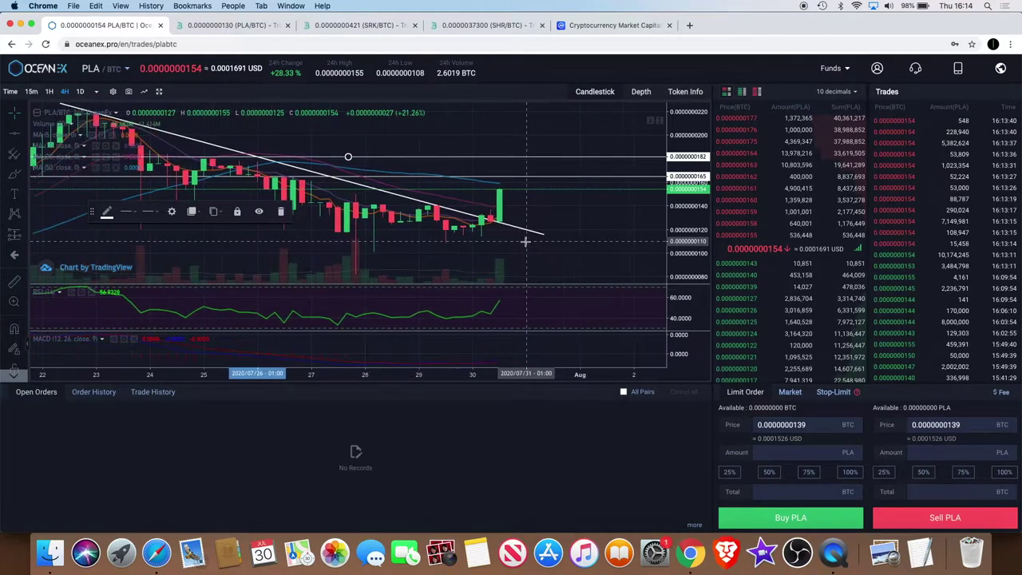
{"action": "scroll", "coordinate": [524, 241], "scroll_direction": "up", "scroll_amount": 2}
{"action": "scroll", "coordinate": [526, 241], "scroll_direction": "up", "scroll_amount": 1}
{"action": "scroll", "coordinate": [525, 241], "scroll_direction": "up", "scroll_amount": 2}
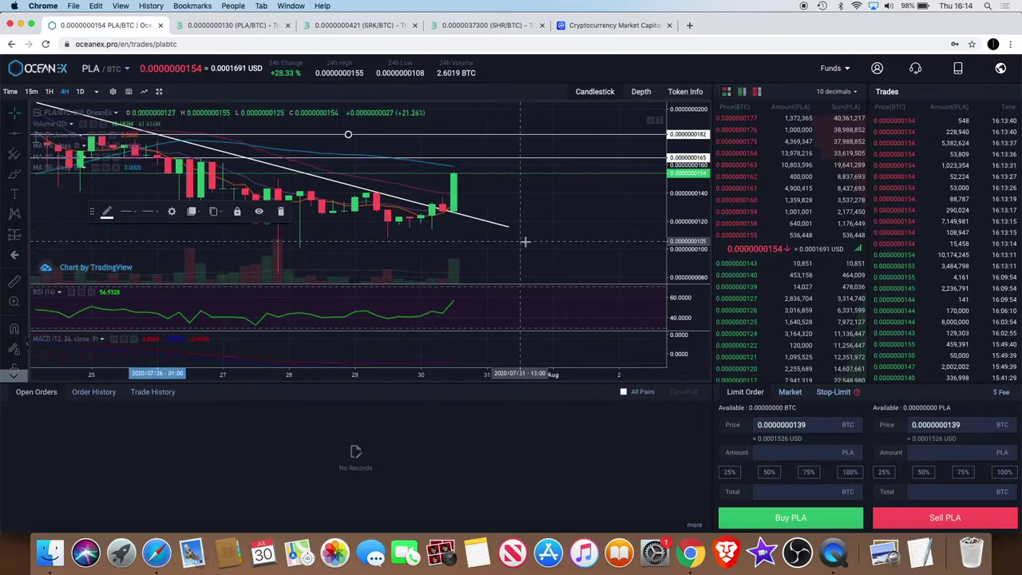
{"action": "scroll", "coordinate": [525, 241], "scroll_direction": "up", "scroll_amount": 1}
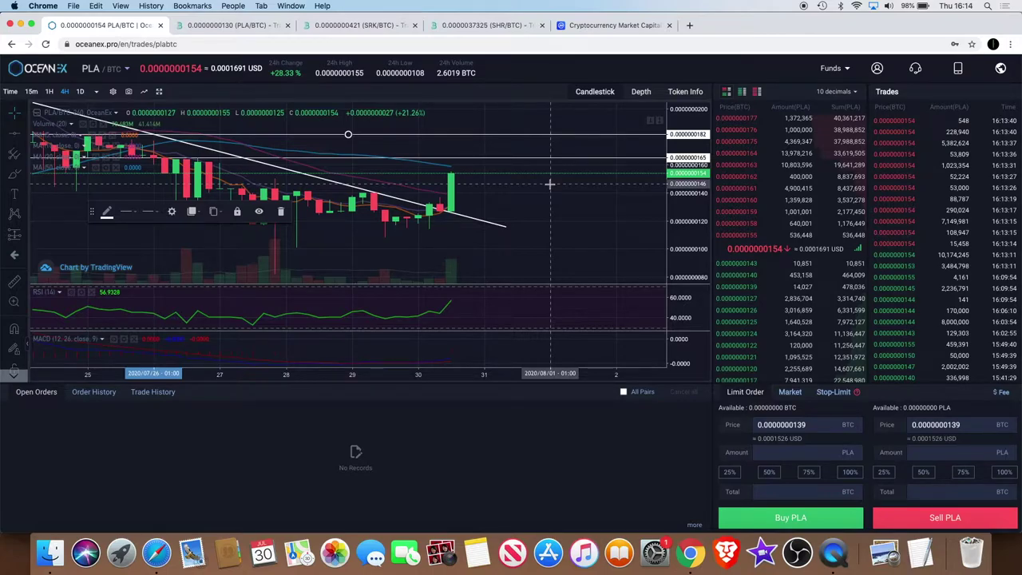
{"action": "scroll", "coordinate": [549, 184], "scroll_direction": "down", "scroll_amount": 3}
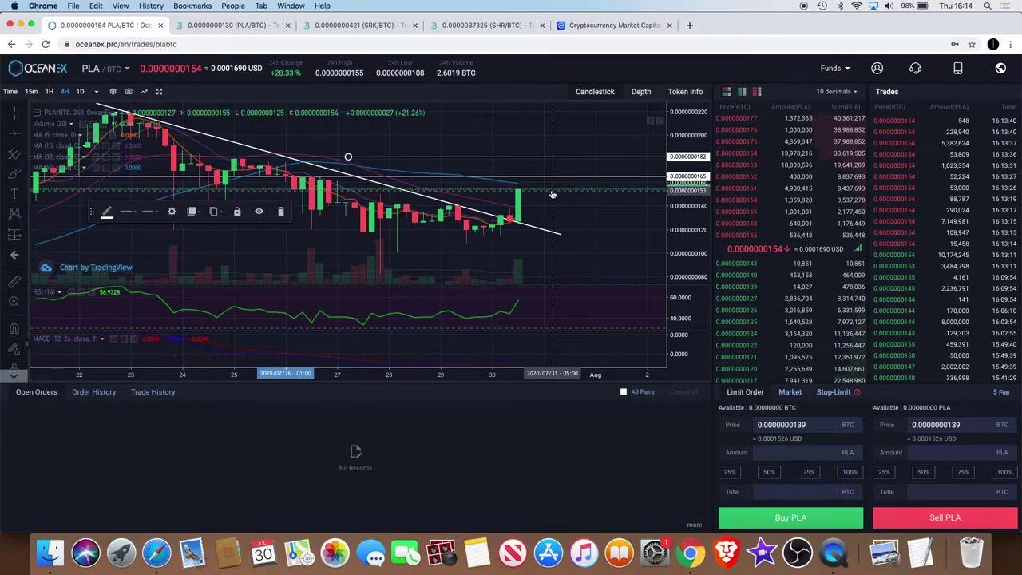
{"action": "scroll", "coordinate": [552, 195], "scroll_direction": "up", "scroll_amount": 2}
{"action": "scroll", "coordinate": [552, 195], "scroll_direction": "up", "scroll_amount": 1}
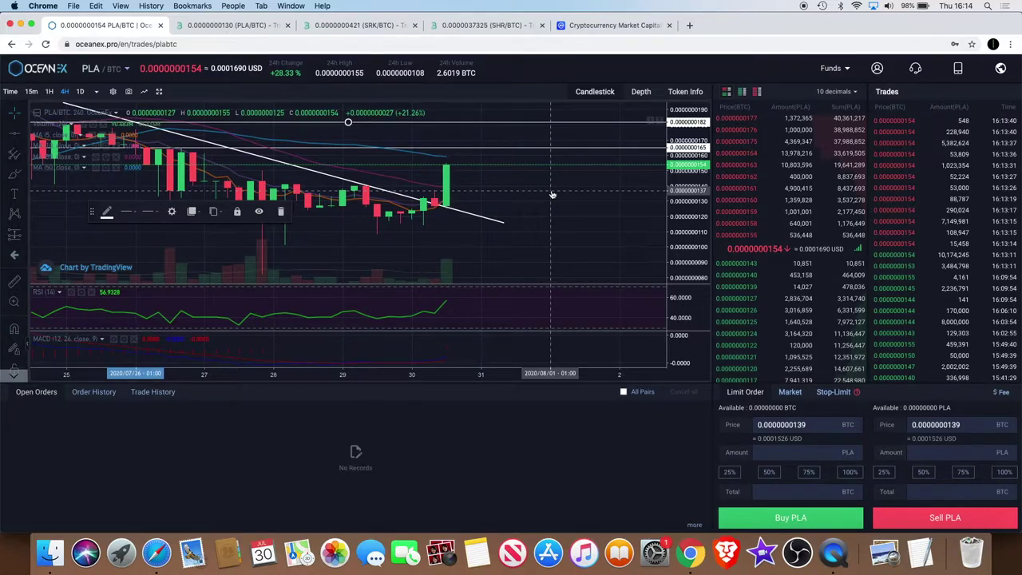
{"action": "scroll", "coordinate": [552, 195], "scroll_direction": "down", "scroll_amount": 2}
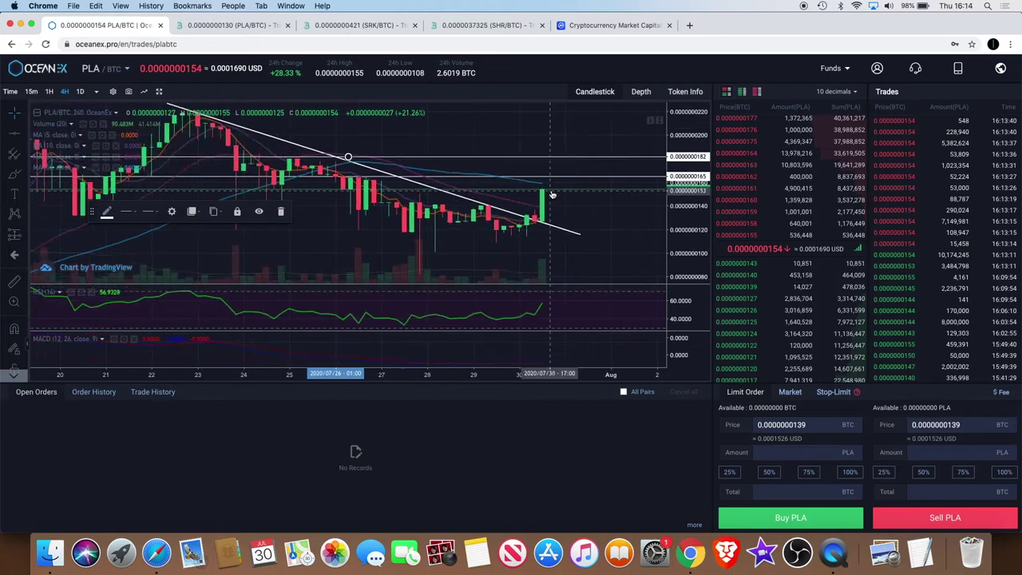
{"action": "scroll", "coordinate": [555, 196], "scroll_direction": "down", "scroll_amount": 1}
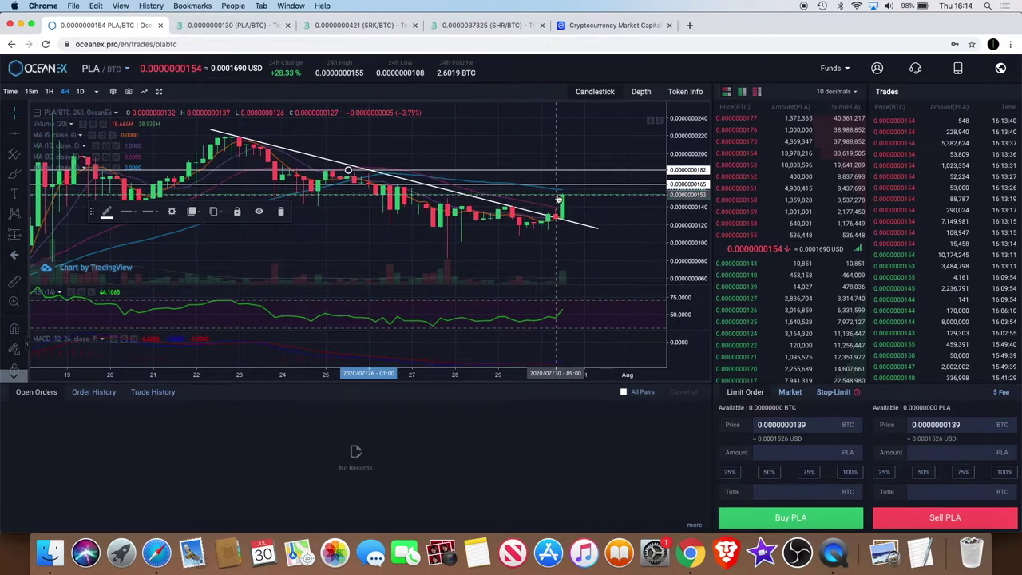
{"action": "scroll", "coordinate": [559, 198], "scroll_direction": "down", "scroll_amount": 2}
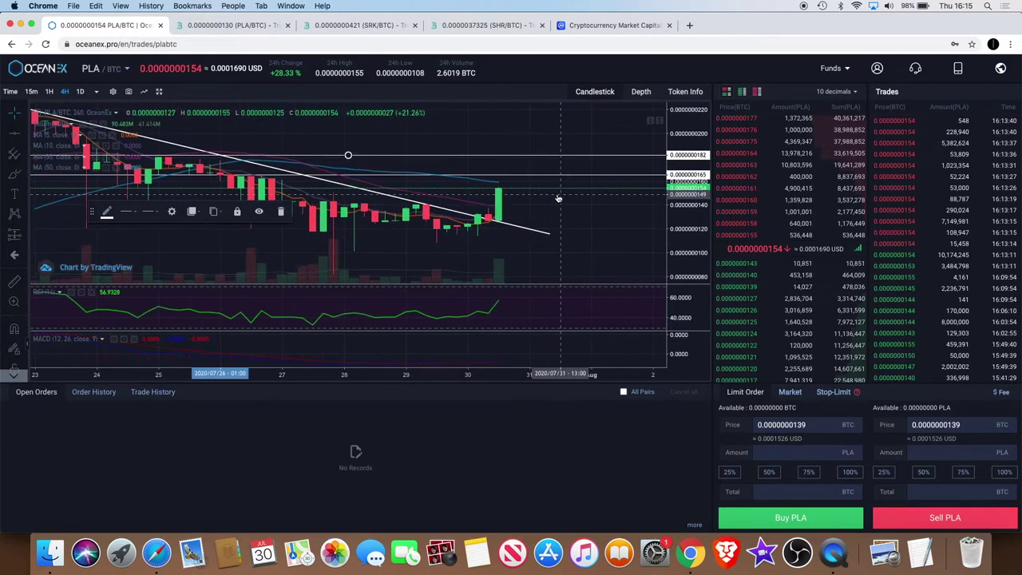
{"action": "scroll", "coordinate": [559, 198], "scroll_direction": "down", "scroll_amount": 2}
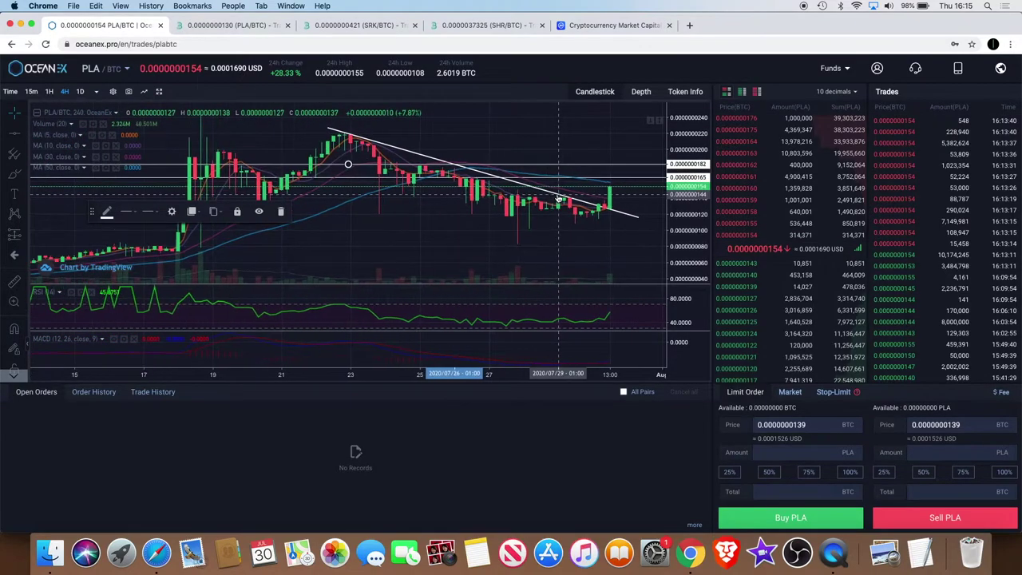
{"action": "scroll", "coordinate": [559, 198], "scroll_direction": "up", "scroll_amount": 2}
{"action": "scroll", "coordinate": [559, 198], "scroll_direction": "up", "scroll_amount": 2}
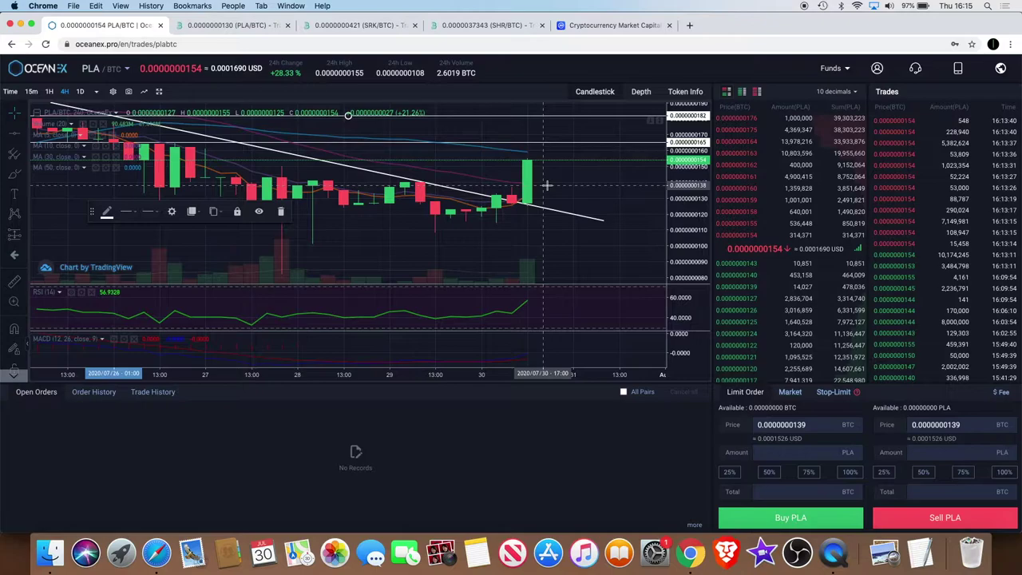
{"action": "scroll", "coordinate": [550, 182], "scroll_direction": "down", "scroll_amount": 1}
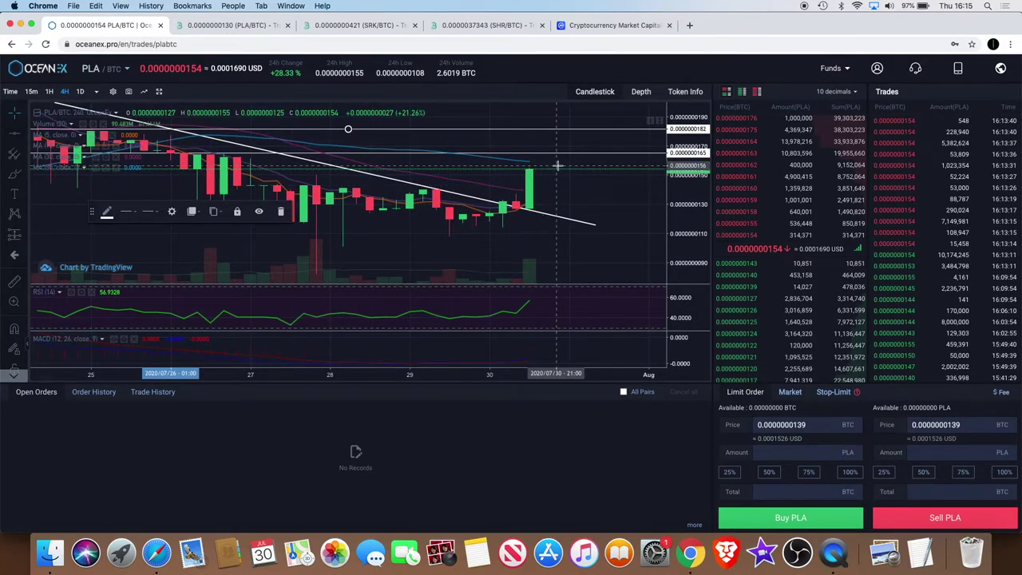
{"action": "scroll", "coordinate": [557, 167], "scroll_direction": "down", "scroll_amount": 1}
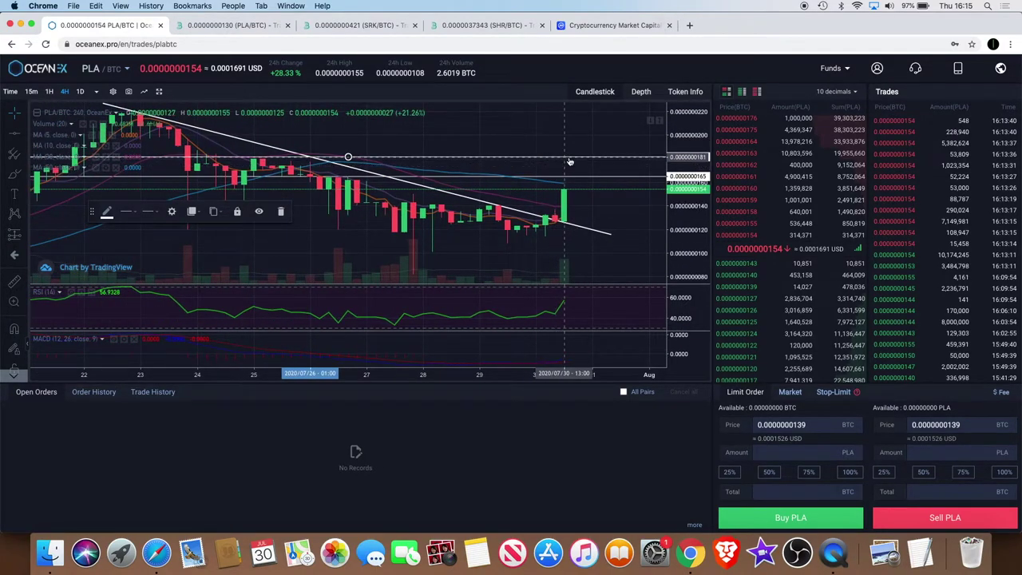
{"action": "scroll", "coordinate": [569, 162], "scroll_direction": "down", "scroll_amount": 2}
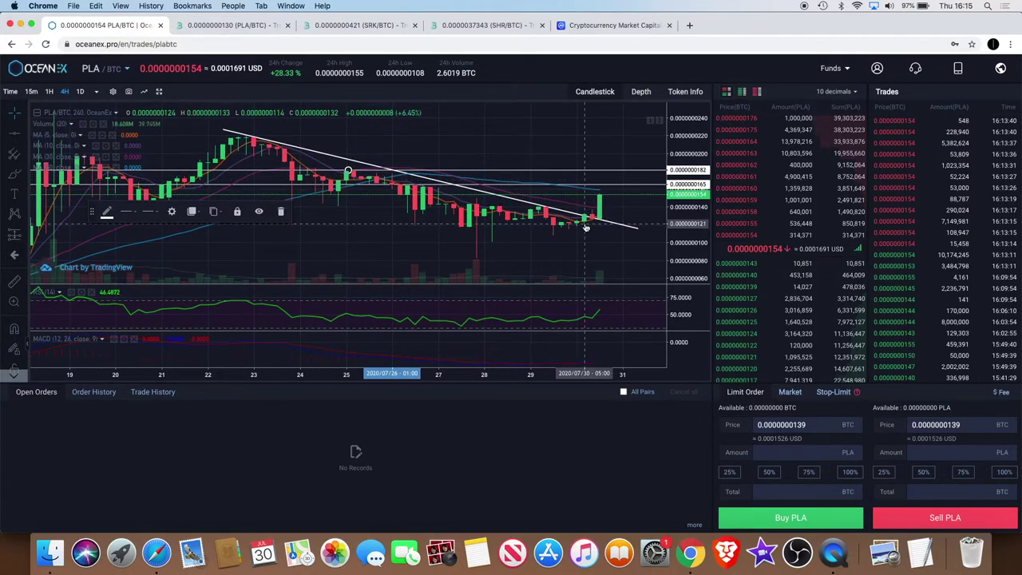
{"action": "scroll", "coordinate": [575, 171], "scroll_direction": "down", "scroll_amount": 3}
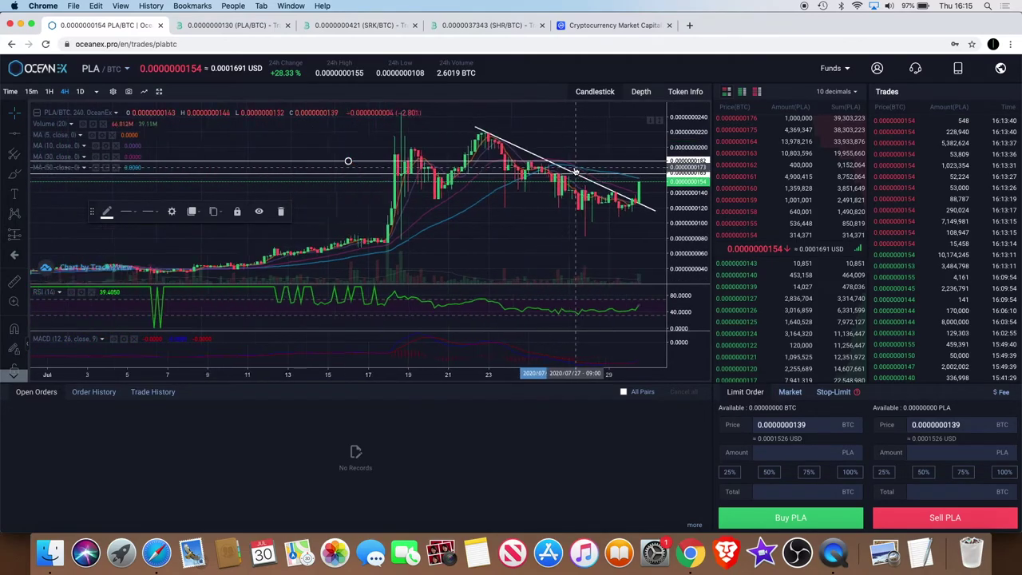
{"action": "scroll", "coordinate": [575, 171], "scroll_direction": "down", "scroll_amount": 3}
{"action": "scroll", "coordinate": [575, 170], "scroll_direction": "up", "scroll_amount": 1}
{"action": "scroll", "coordinate": [575, 171], "scroll_direction": "up", "scroll_amount": 3}
{"action": "scroll", "coordinate": [575, 171], "scroll_direction": "up", "scroll_amount": 2}
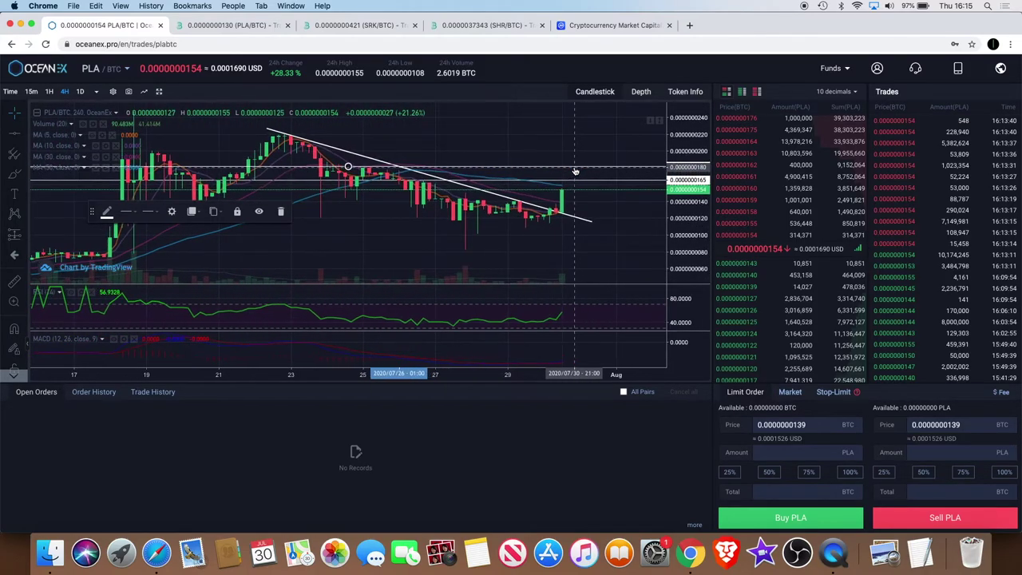